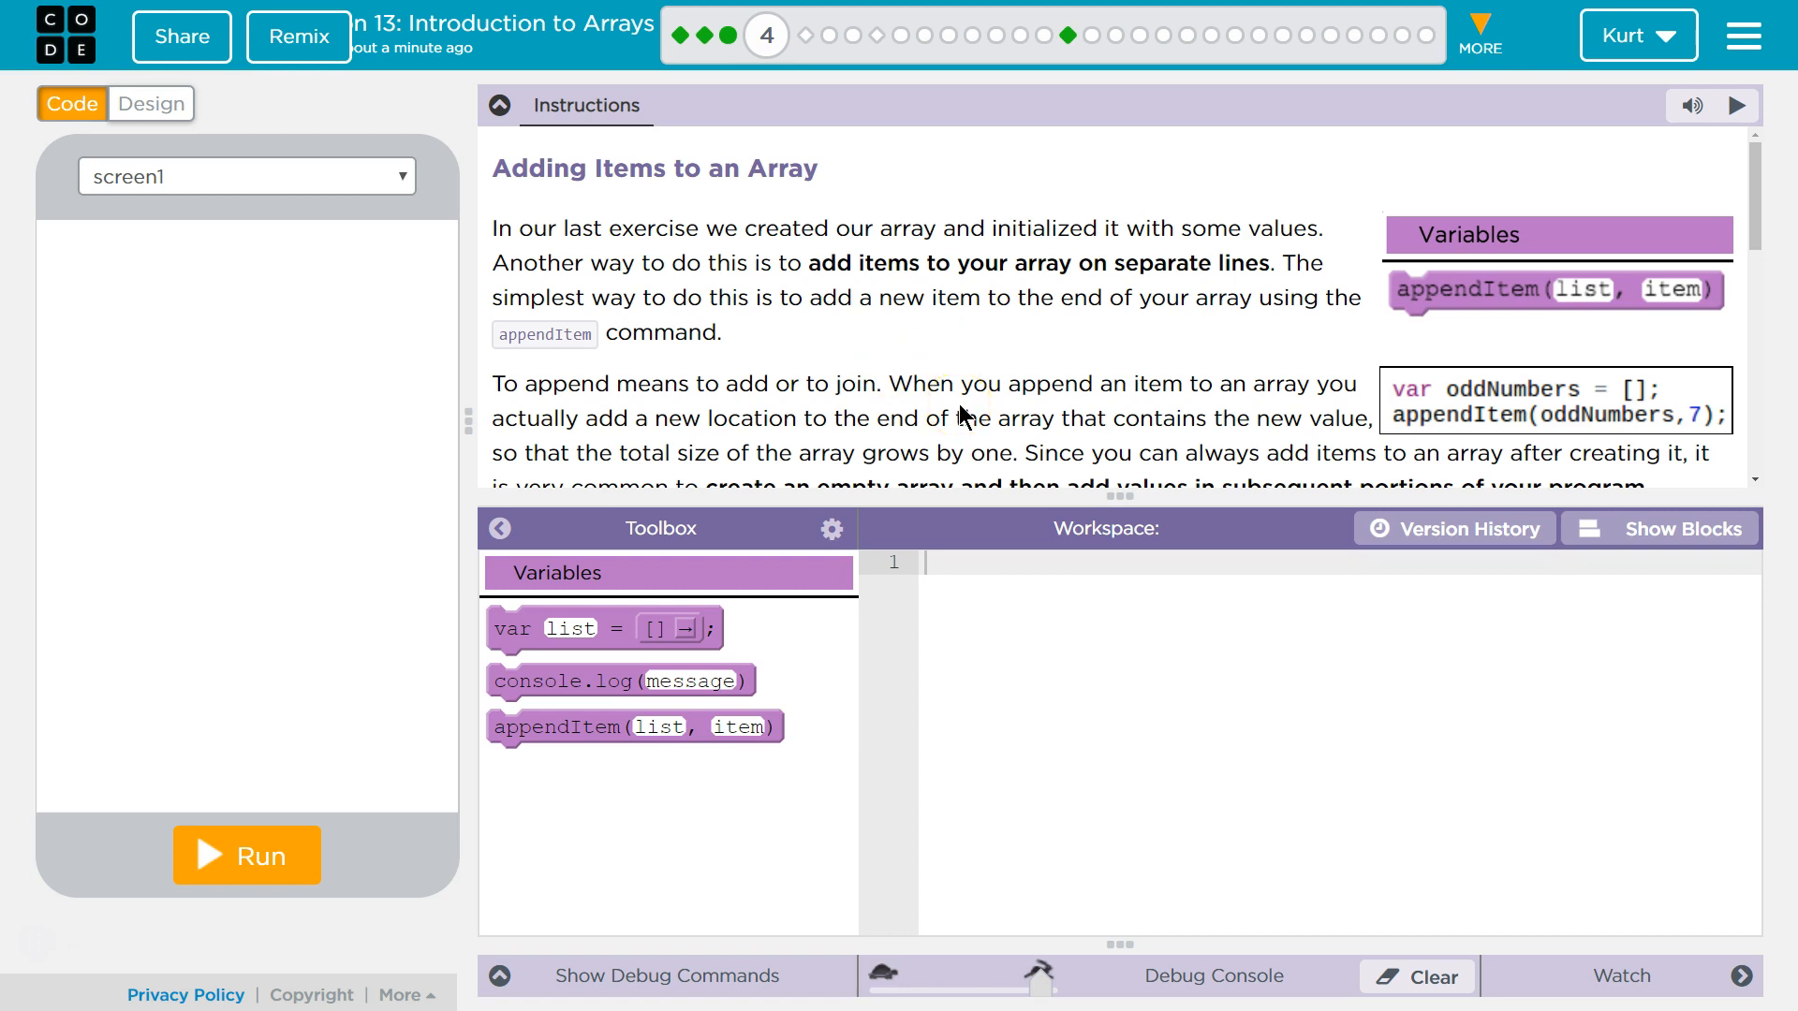
pyautogui.scroll(-1, 964, 417)
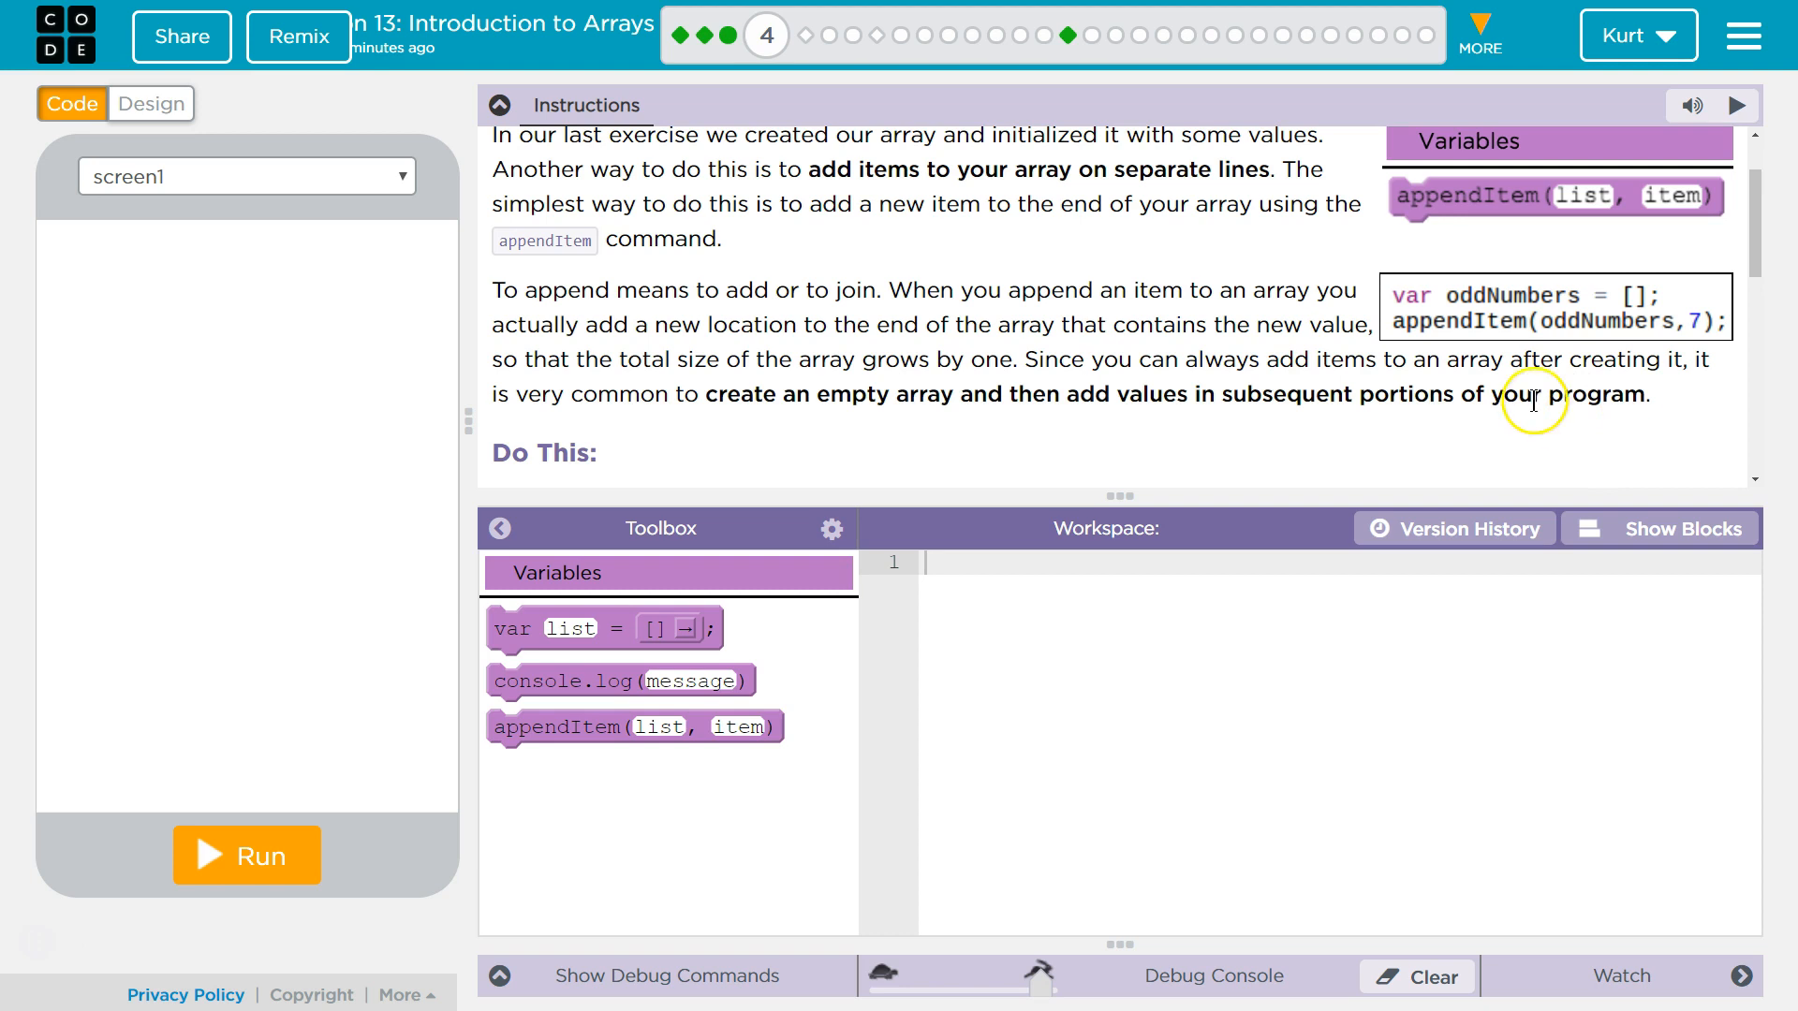
pyautogui.scroll(-2, 1524, 400)
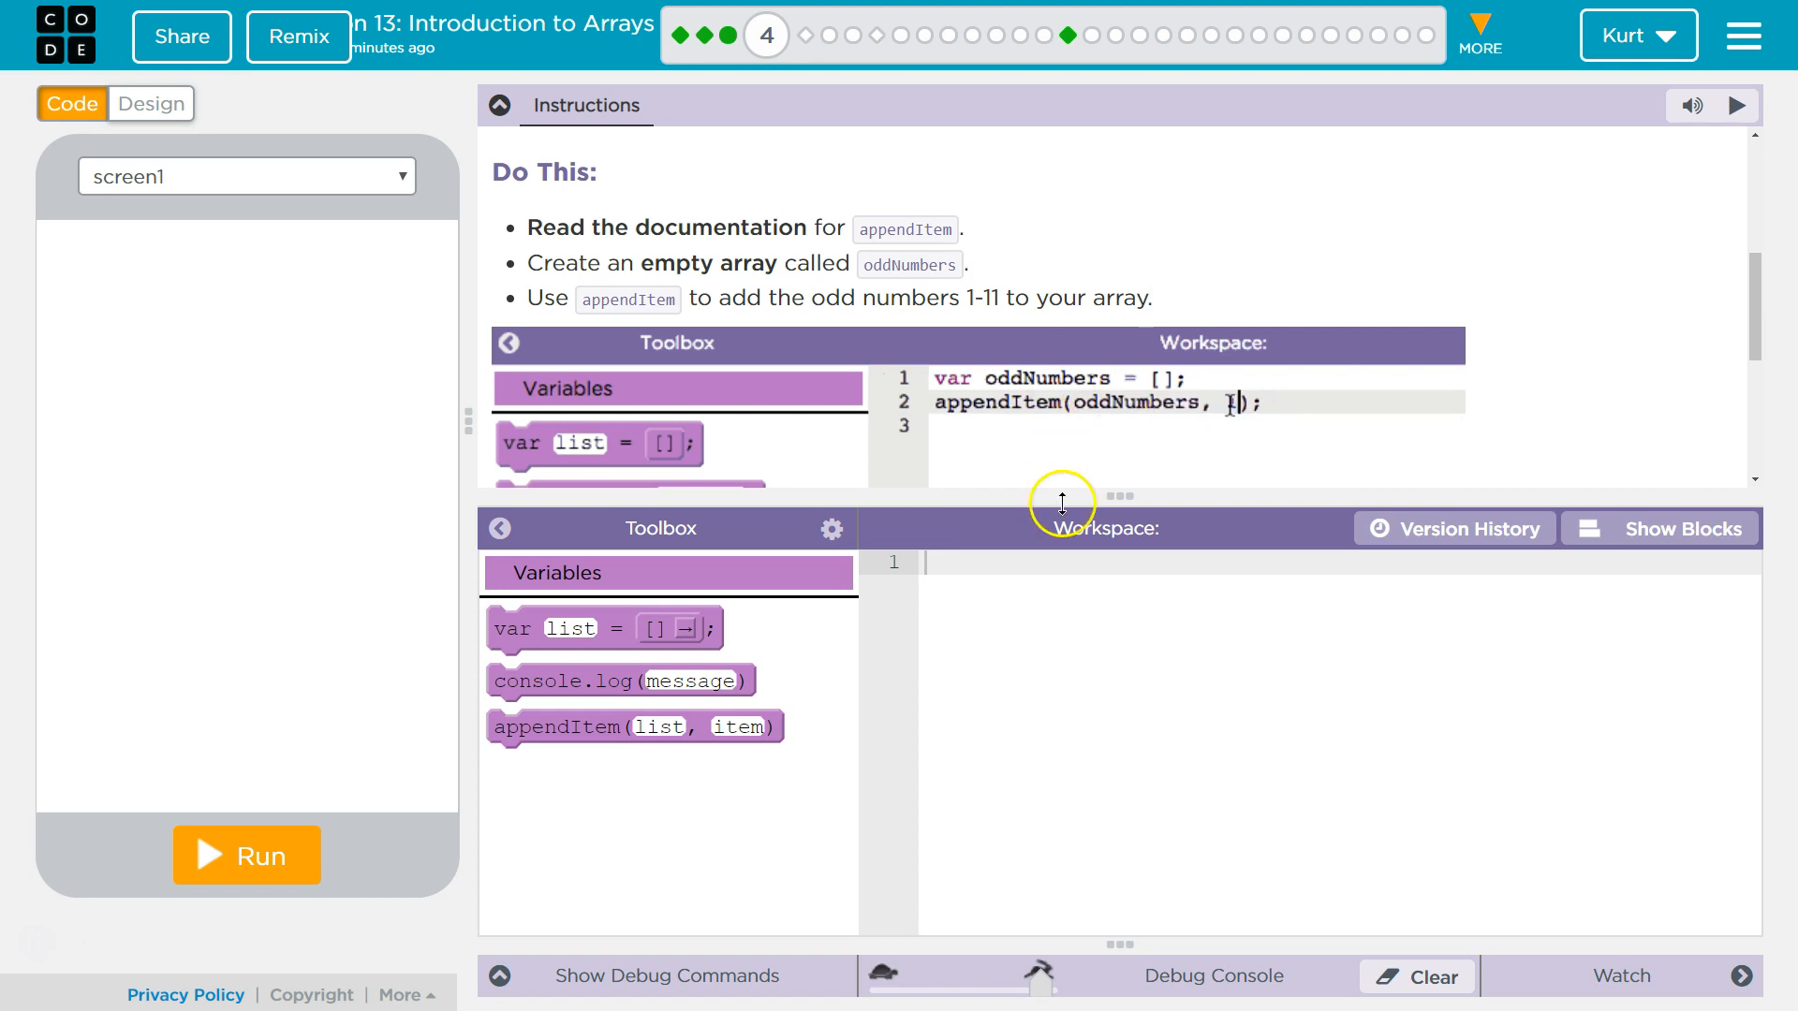
pyautogui.scroll(-2, 1068, 421)
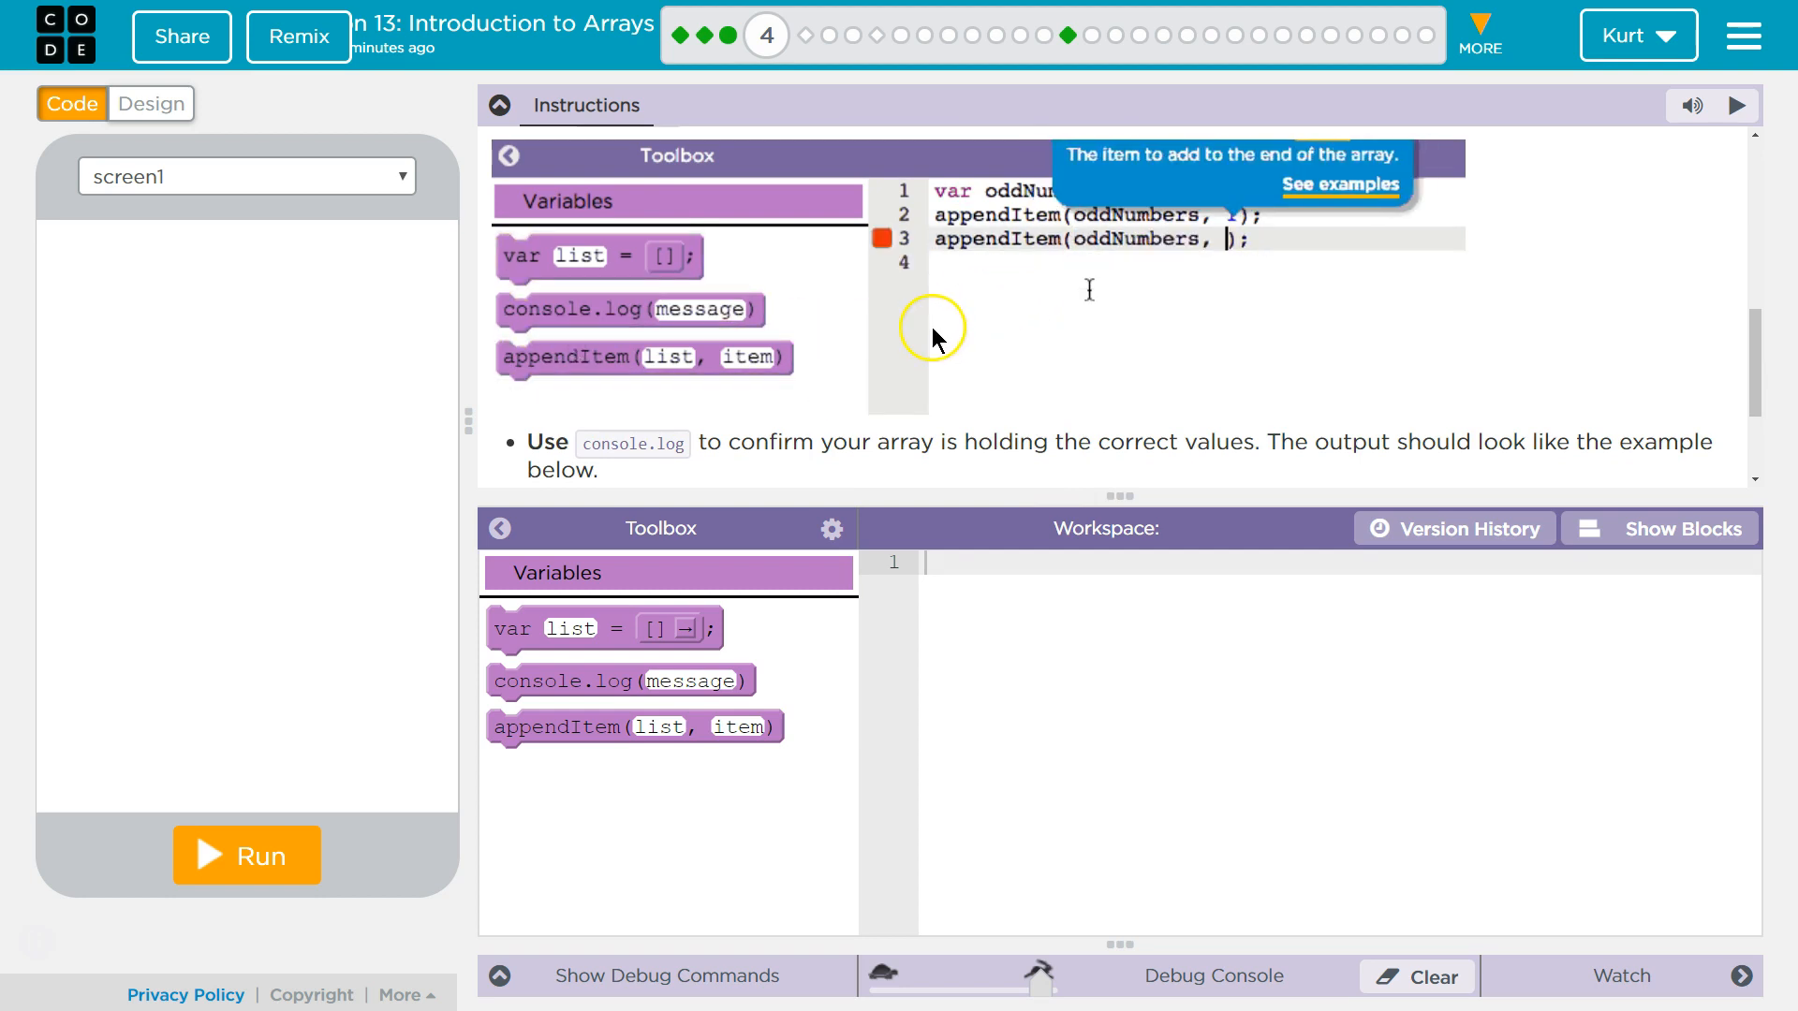
pyautogui.write('v')
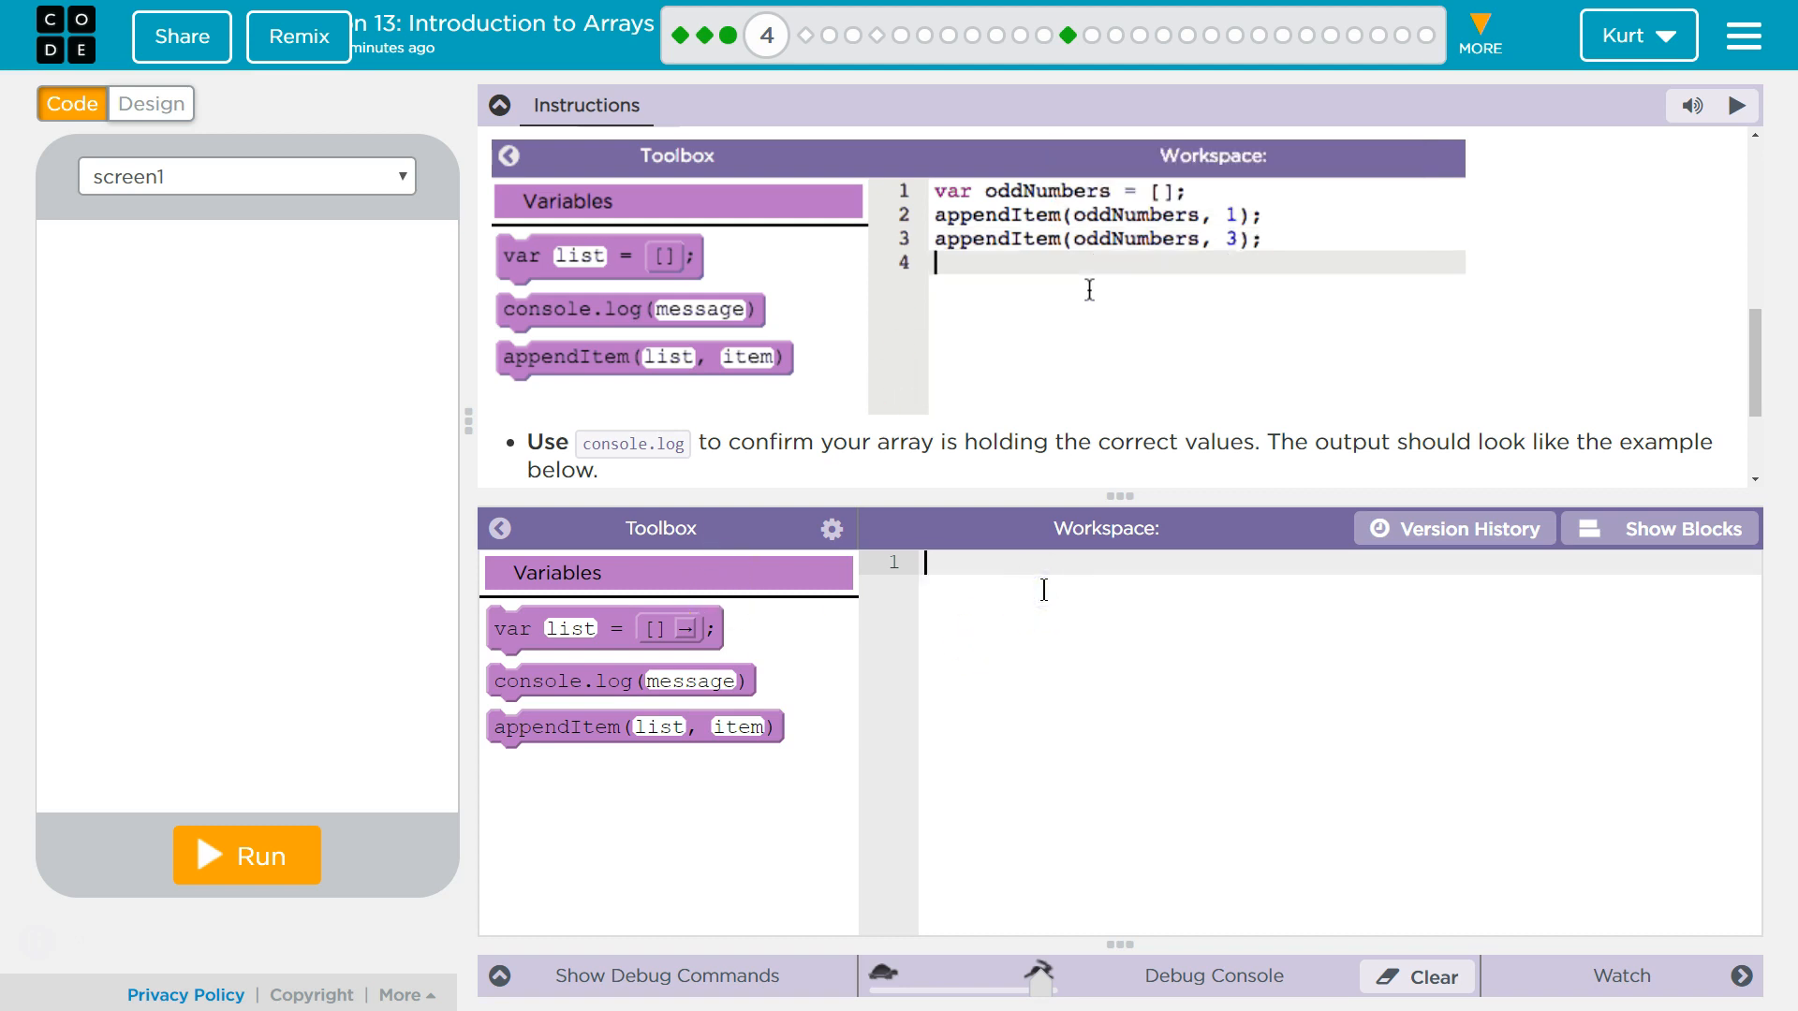
pyautogui.write('ar ')
pyautogui.write('oddNUmb')
# - Declare var oddNumbers = []; and add appendItem(oddNumbers, 1); on line 2
pyautogui.press('BackSpace')
pyautogui.press('BackSpace')
pyautogui.press('BackSpace')
pyautogui.write('umbers = ')
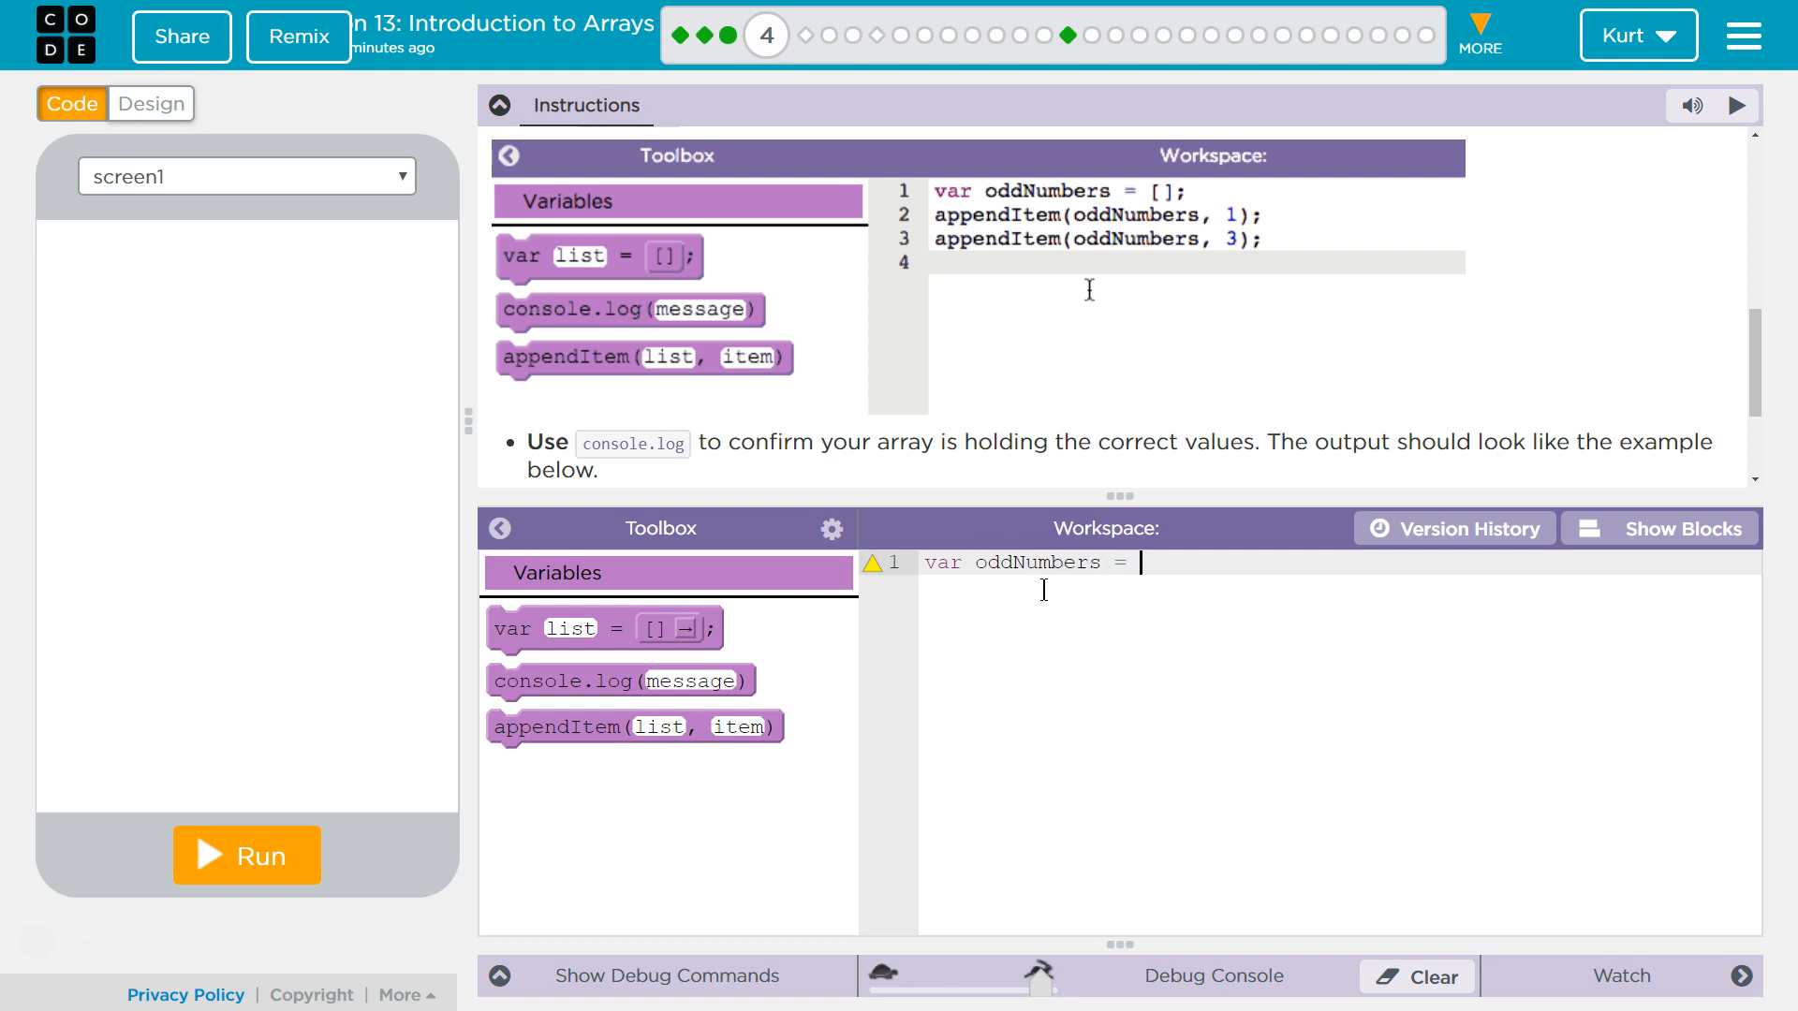
pyautogui.write('[]')
pyautogui.write(';')
pyautogui.press('Return')
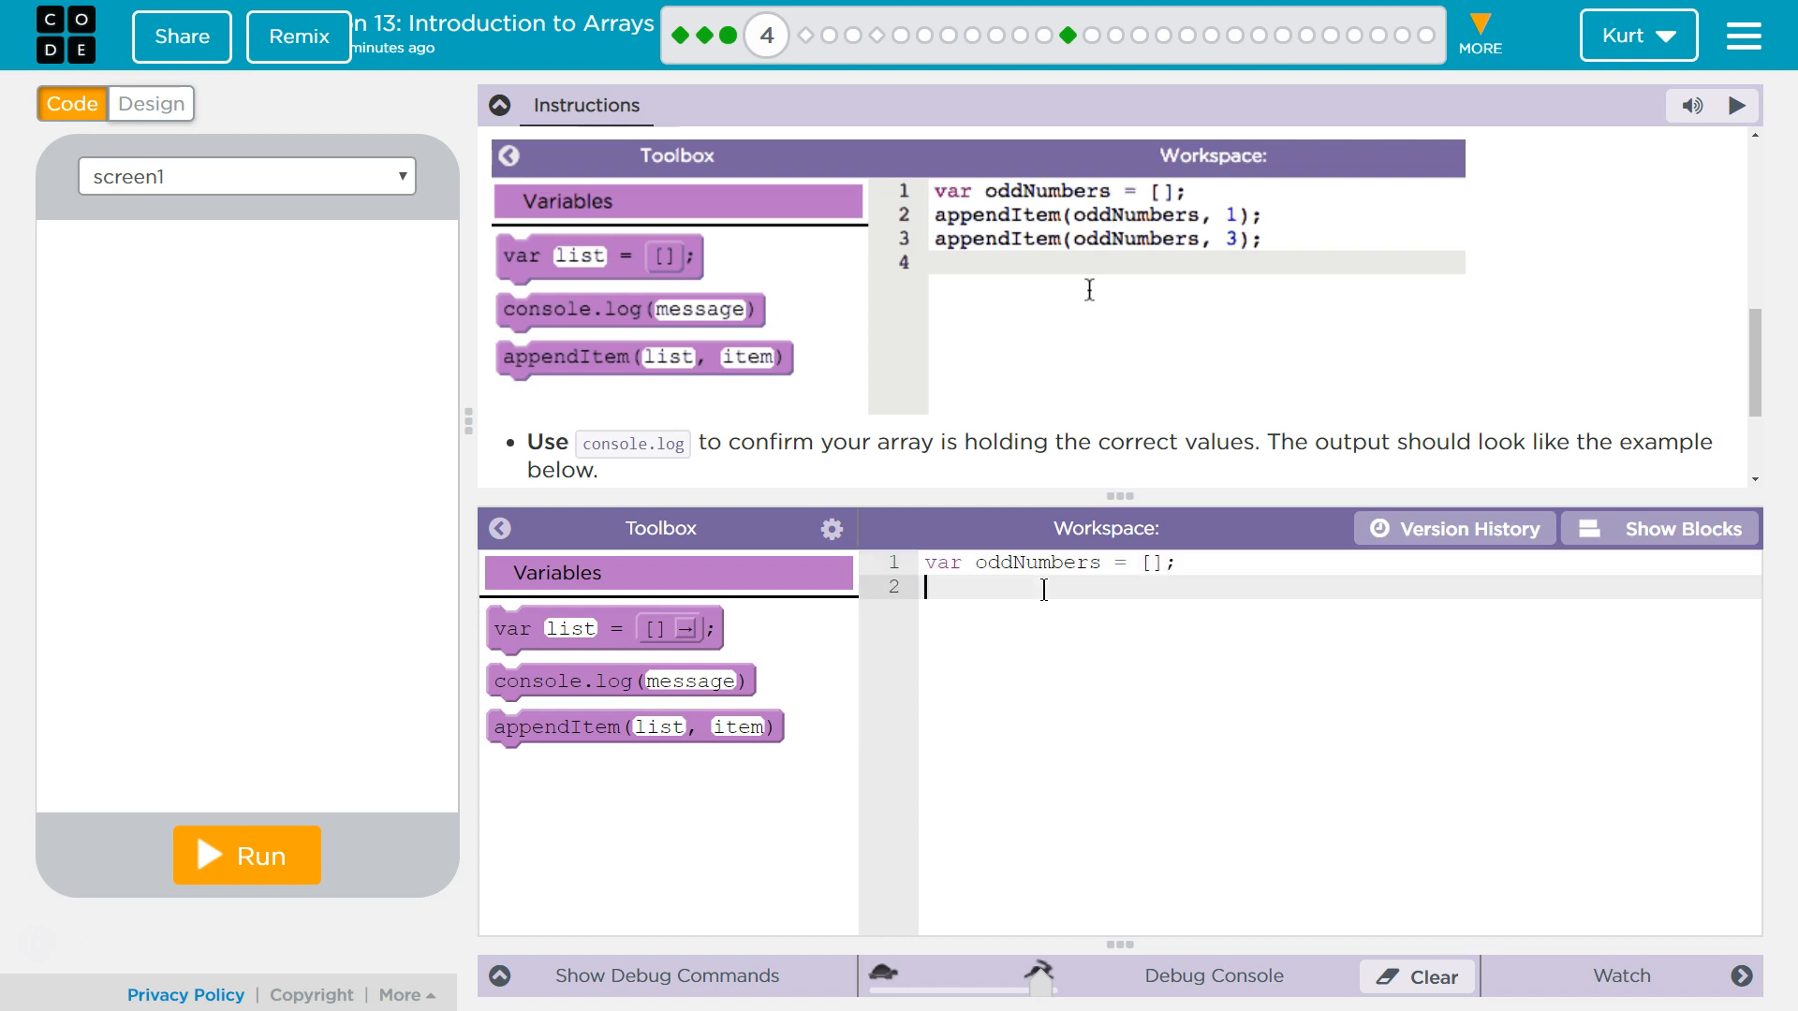
pyautogui.write('app')
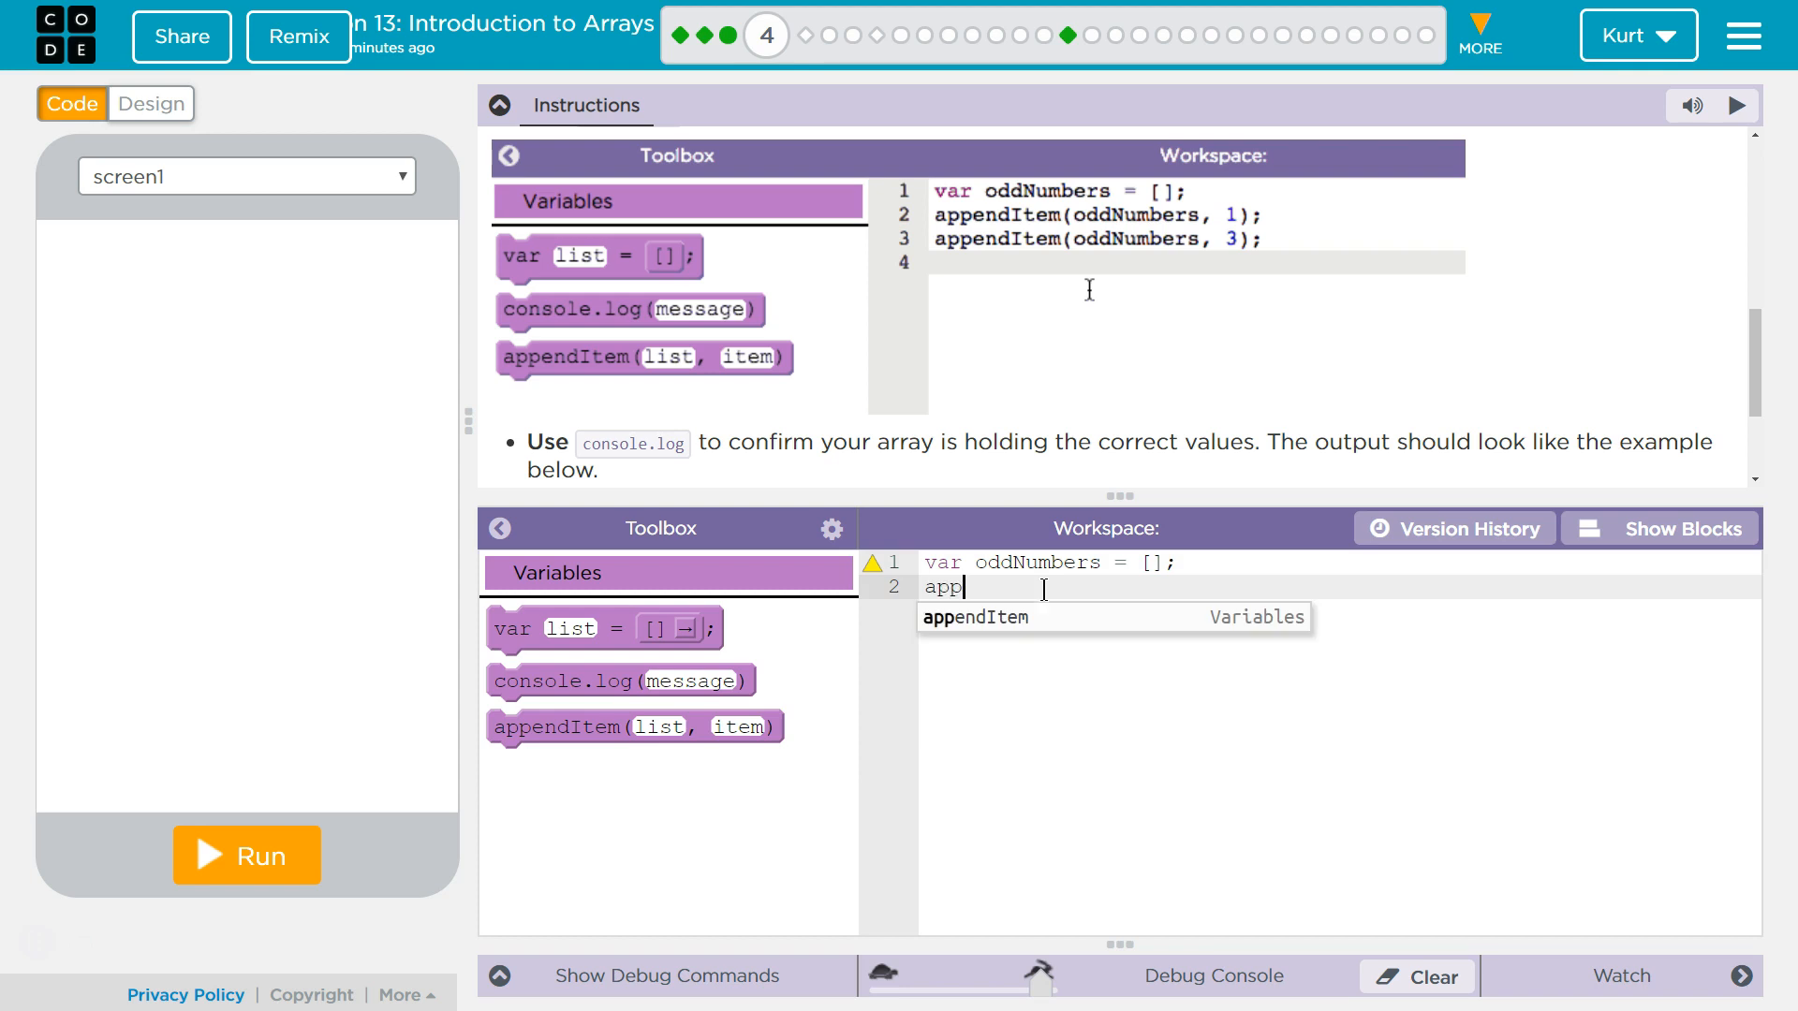
pyautogui.write('endItem')
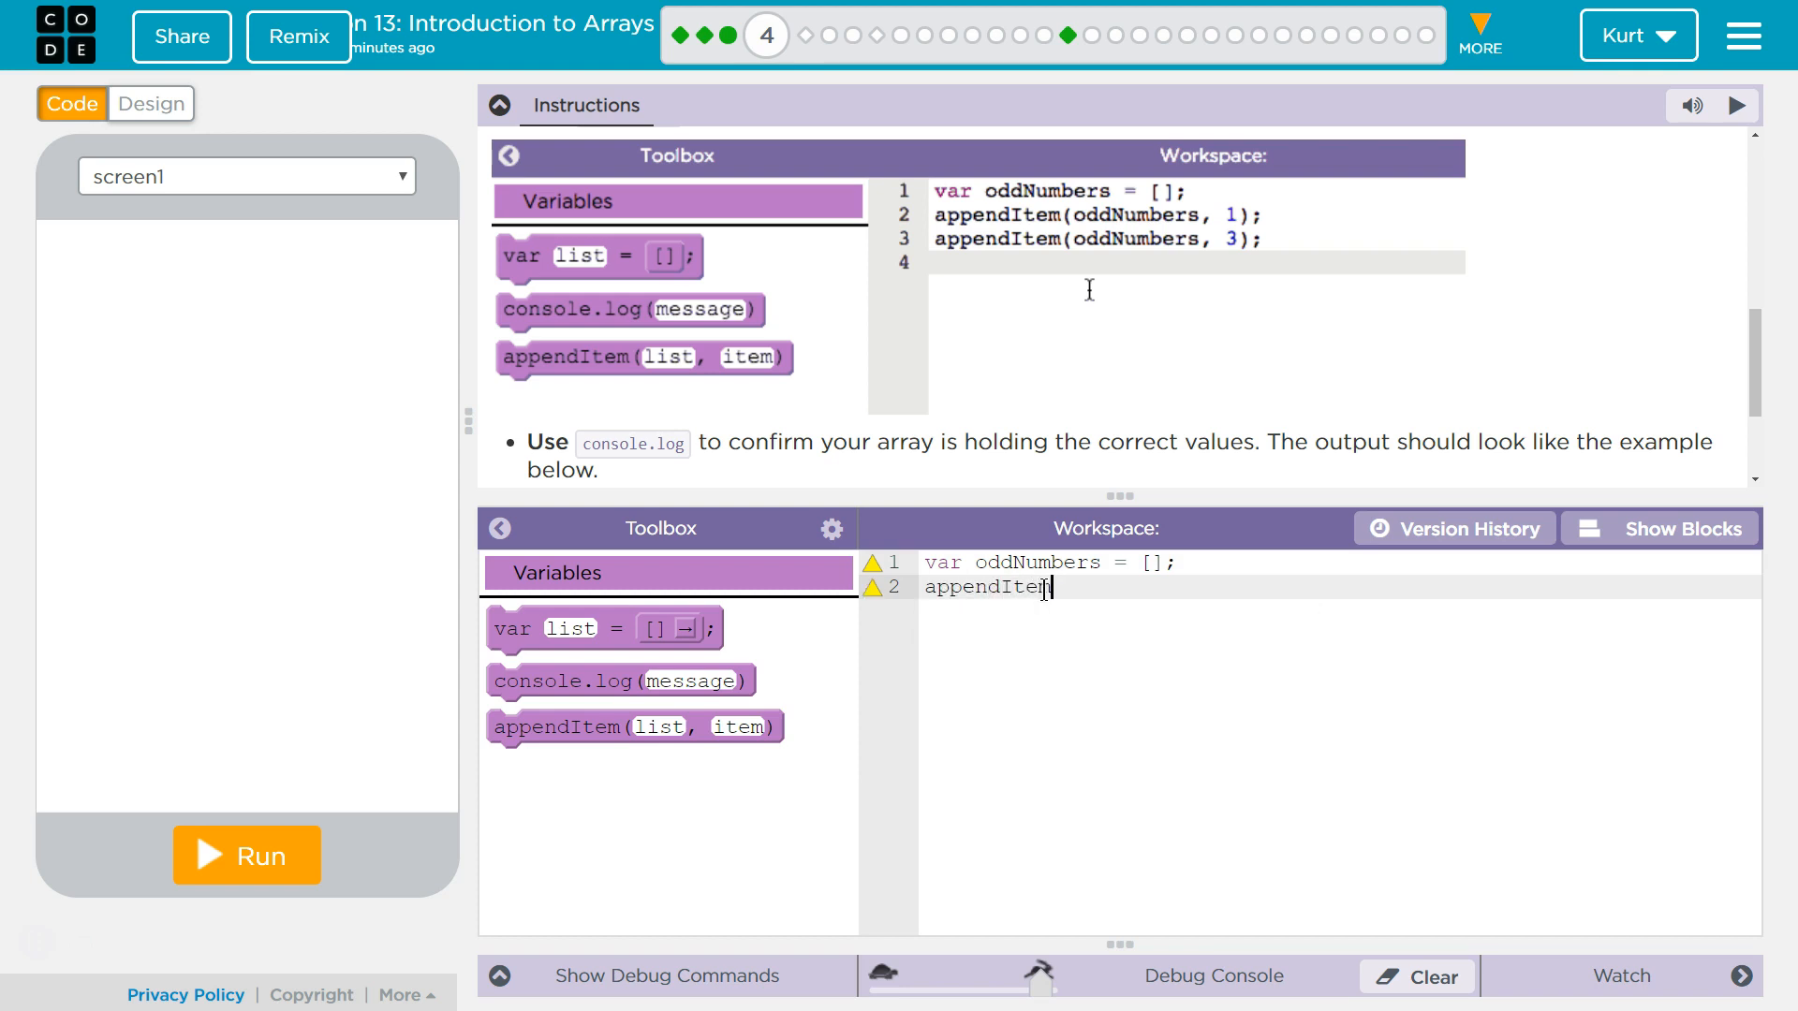
pyautogui.write('(oddNumbers, ')
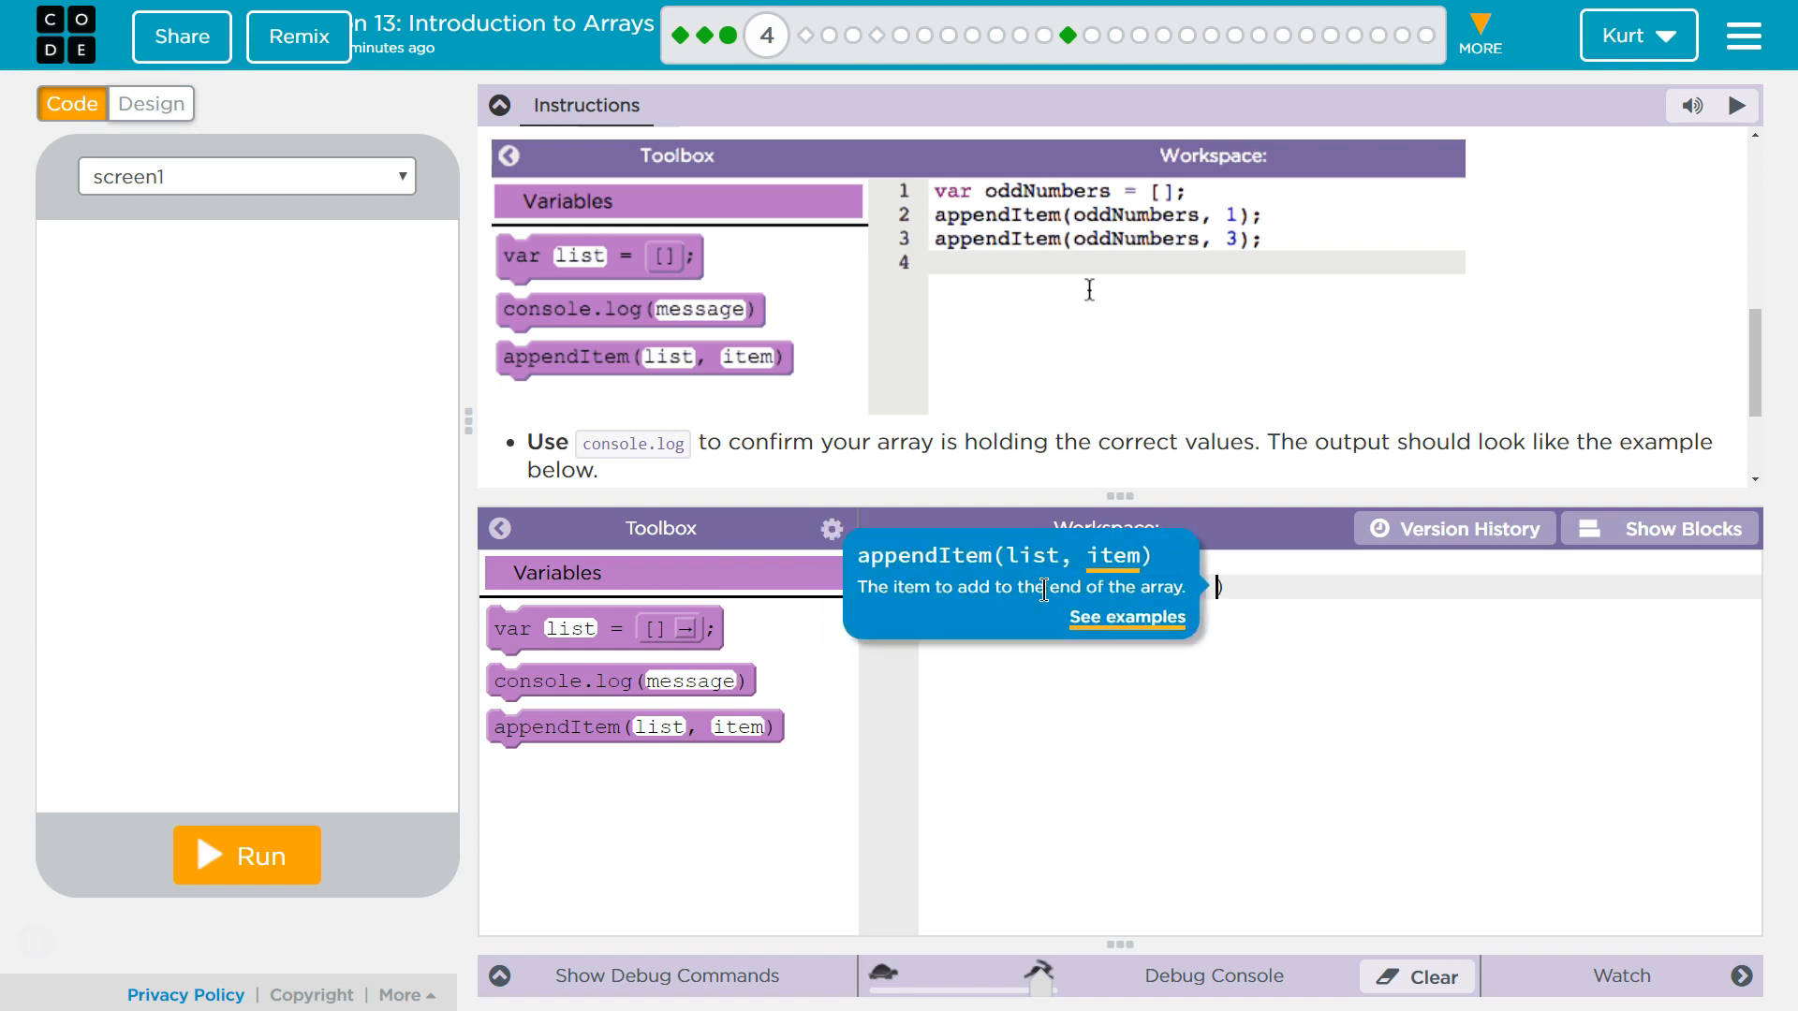
pyautogui.write('1);')
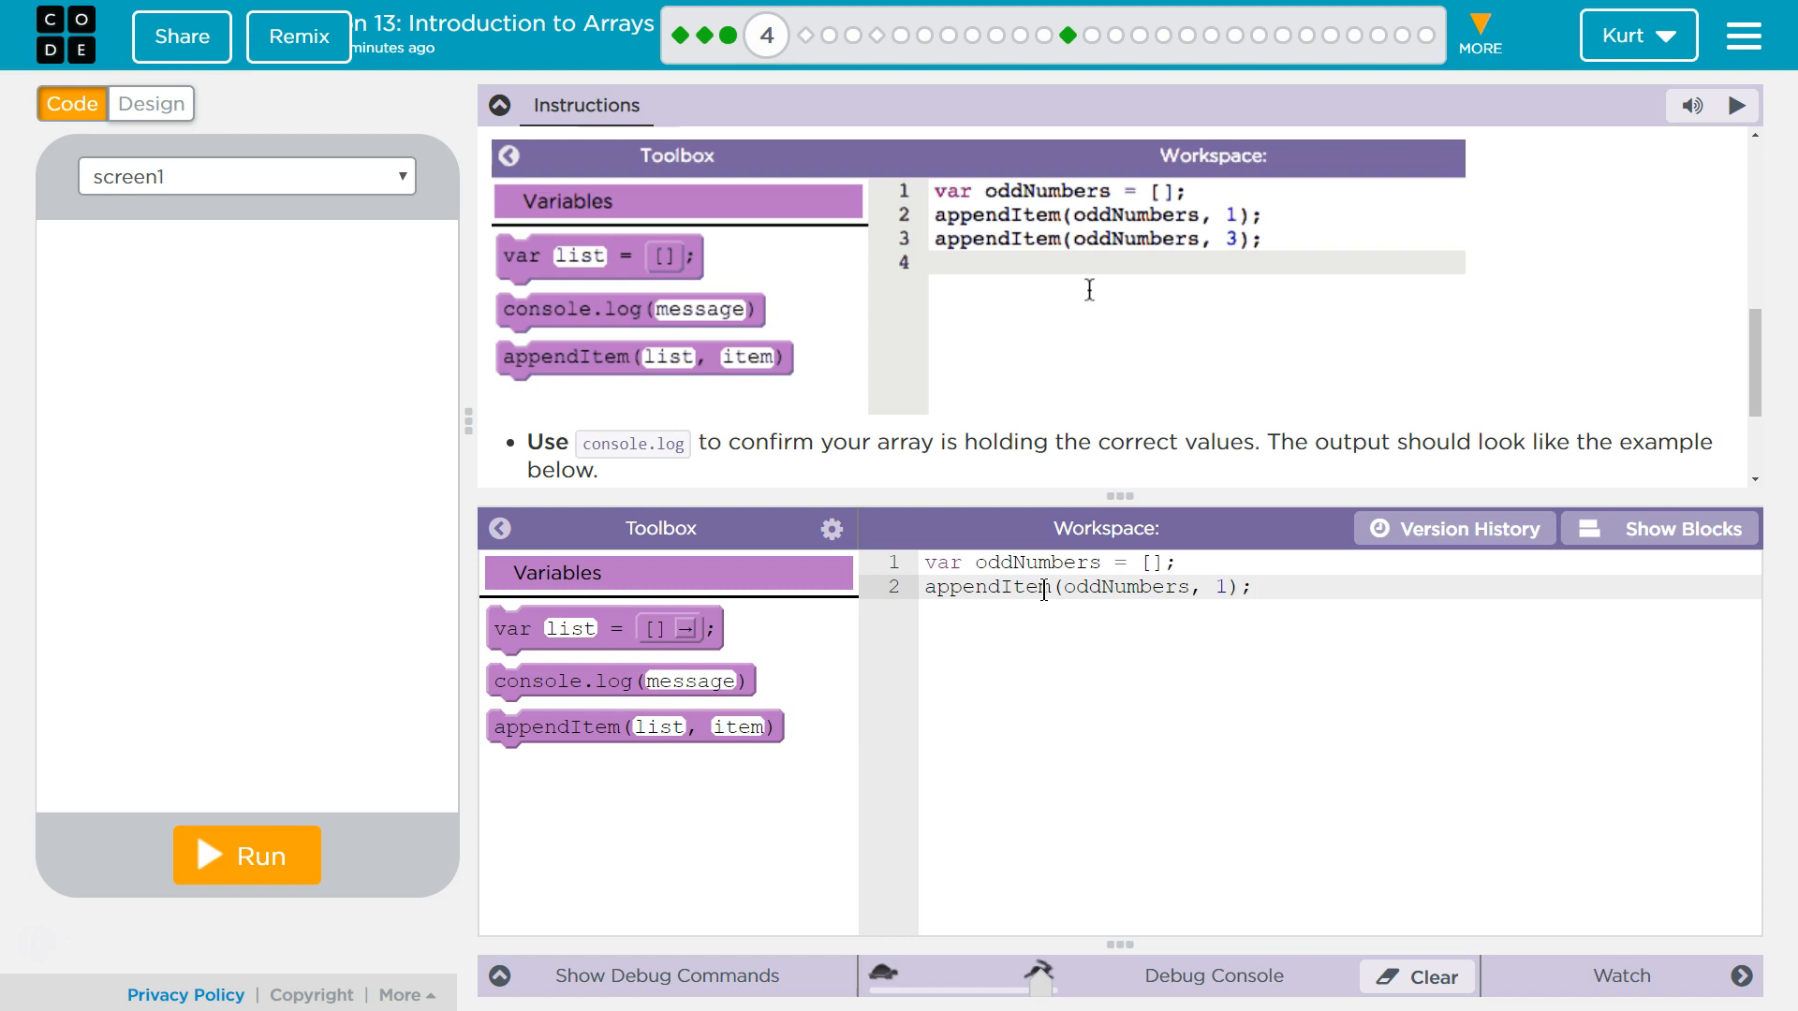
# - Copy the appendItem(oddNumbers, 1); line and paste copies onto lines 3 and 4
pyautogui.hotkey('shift', 'Home')
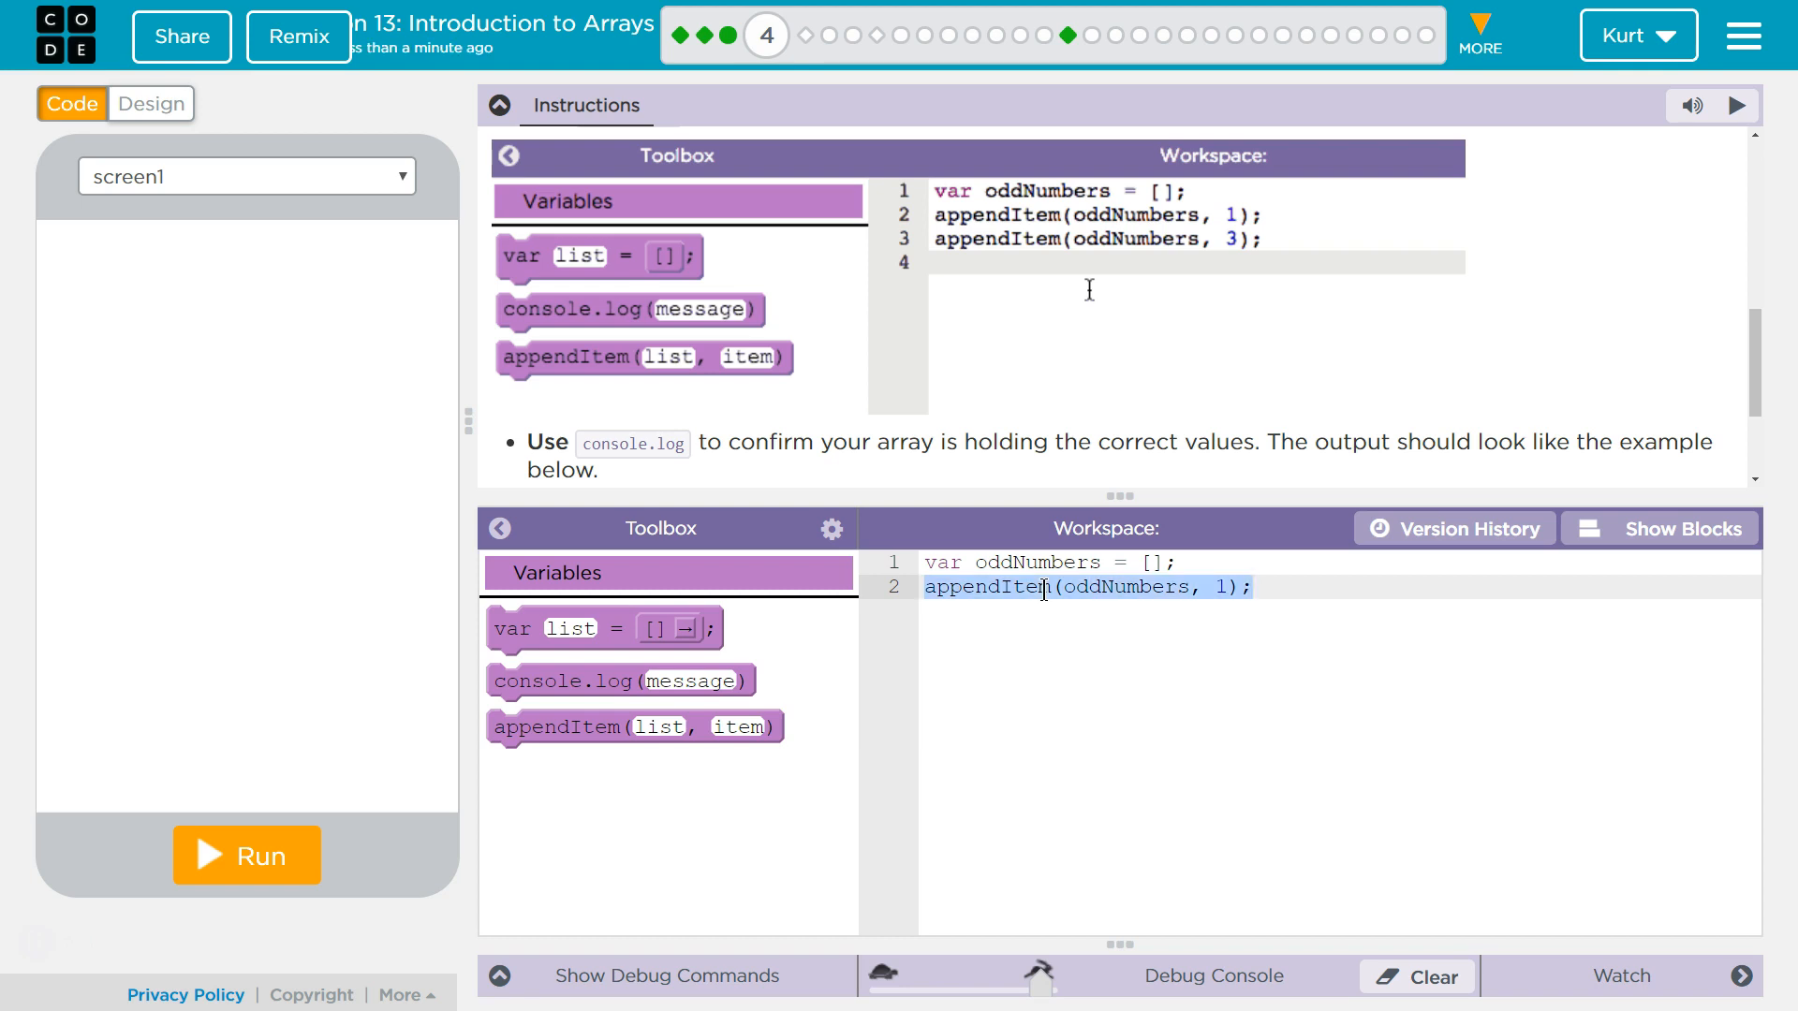
pyautogui.rightClick(1037, 587)
pyautogui.click(1110, 665)
pyautogui.click(1282, 585)
pyautogui.press('Return')
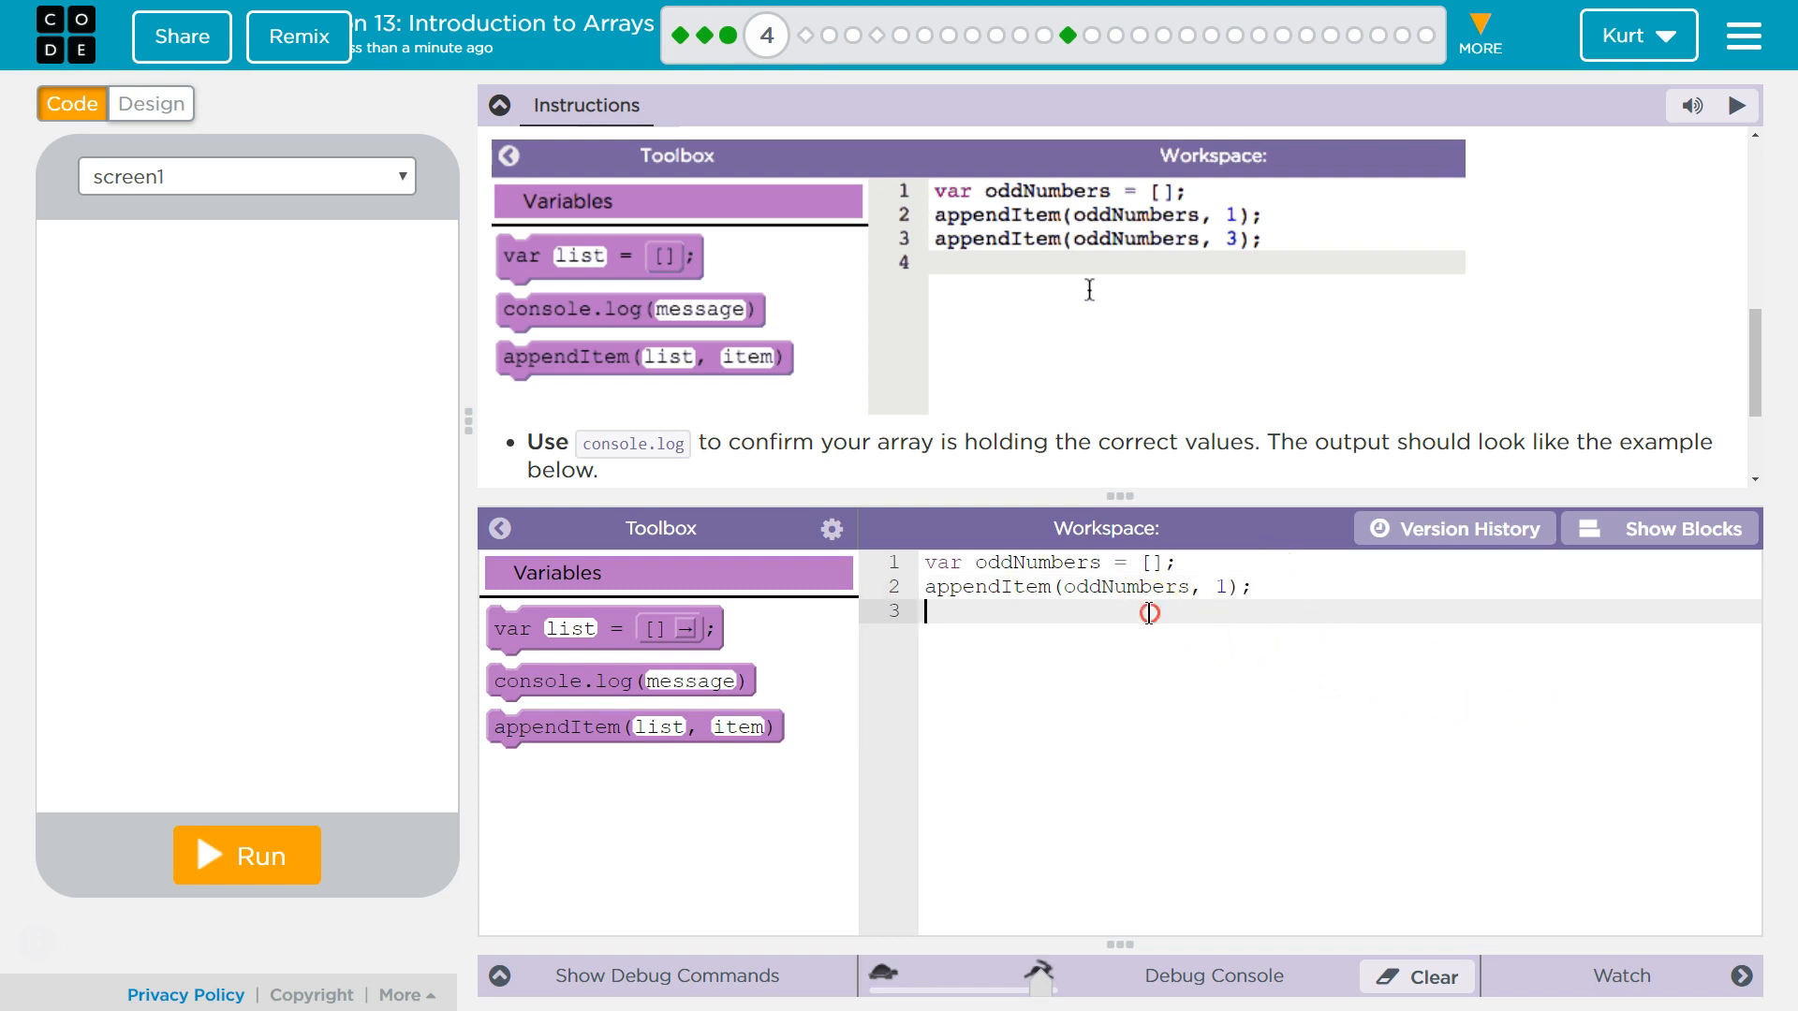
pyautogui.rightClick(1149, 613)
pyautogui.click(1188, 747)
pyautogui.press('Return')
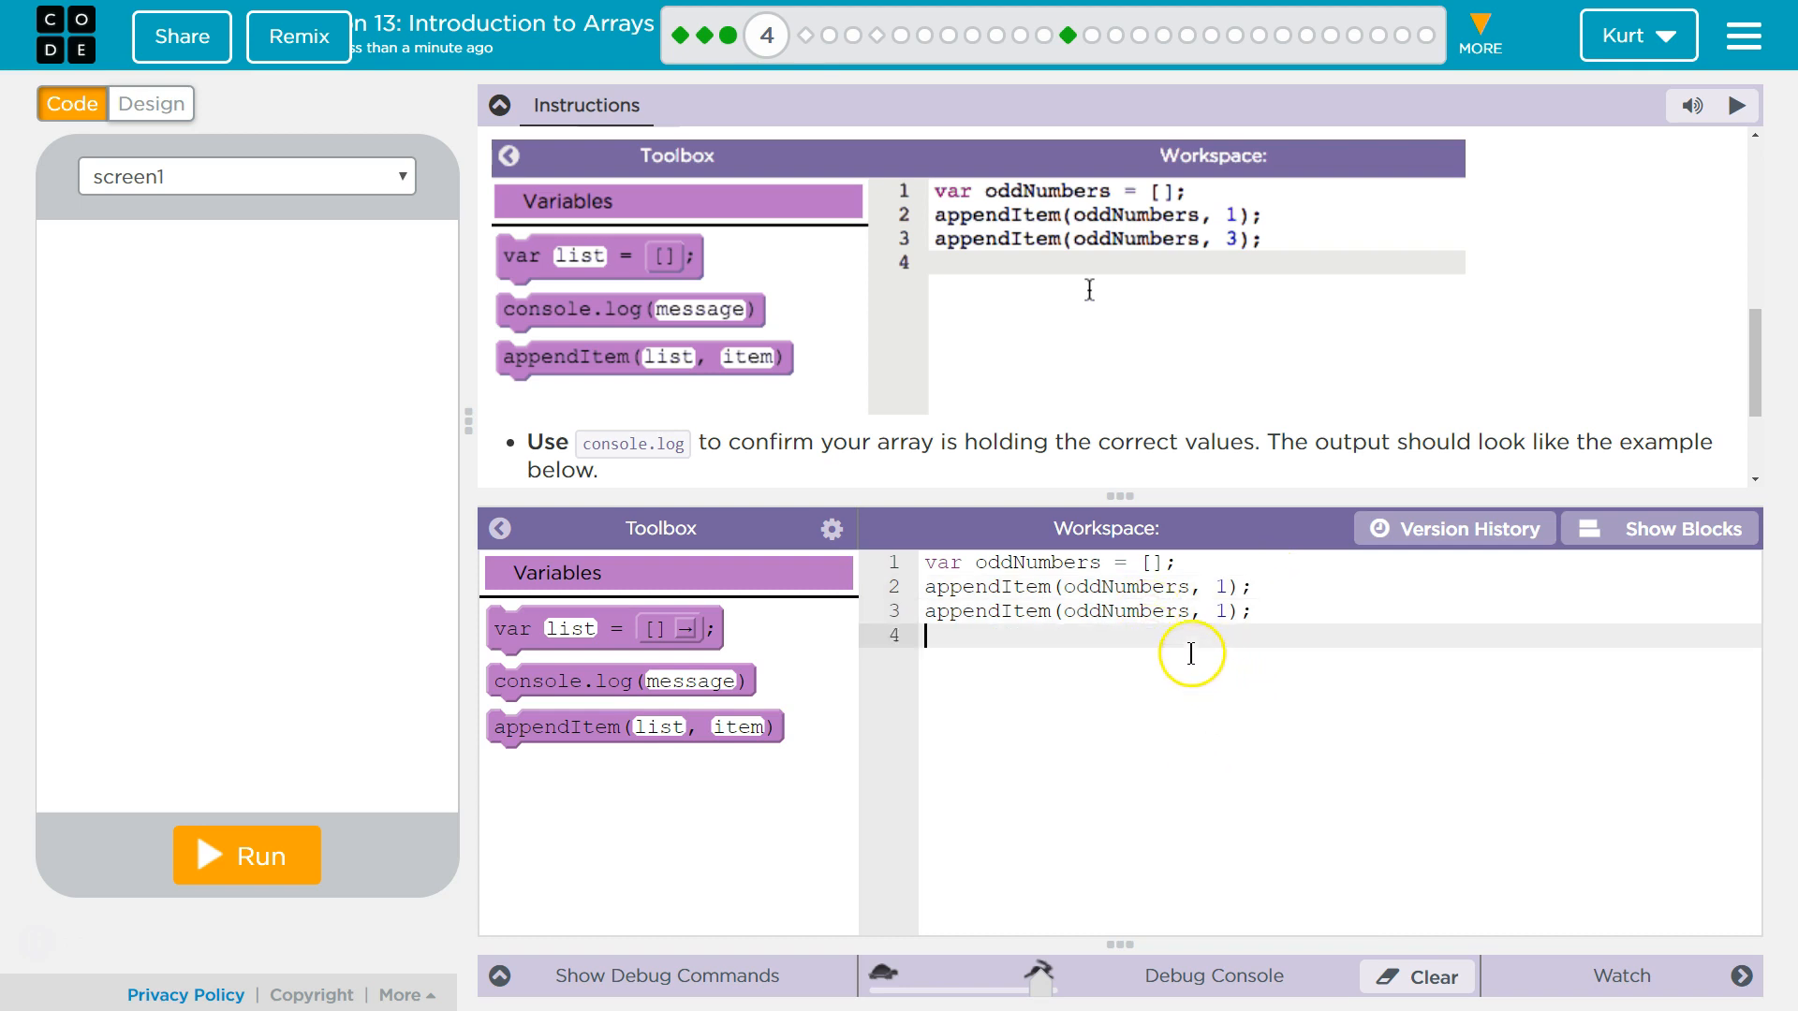
pyautogui.rightClick(1170, 629)
pyautogui.click(1225, 783)
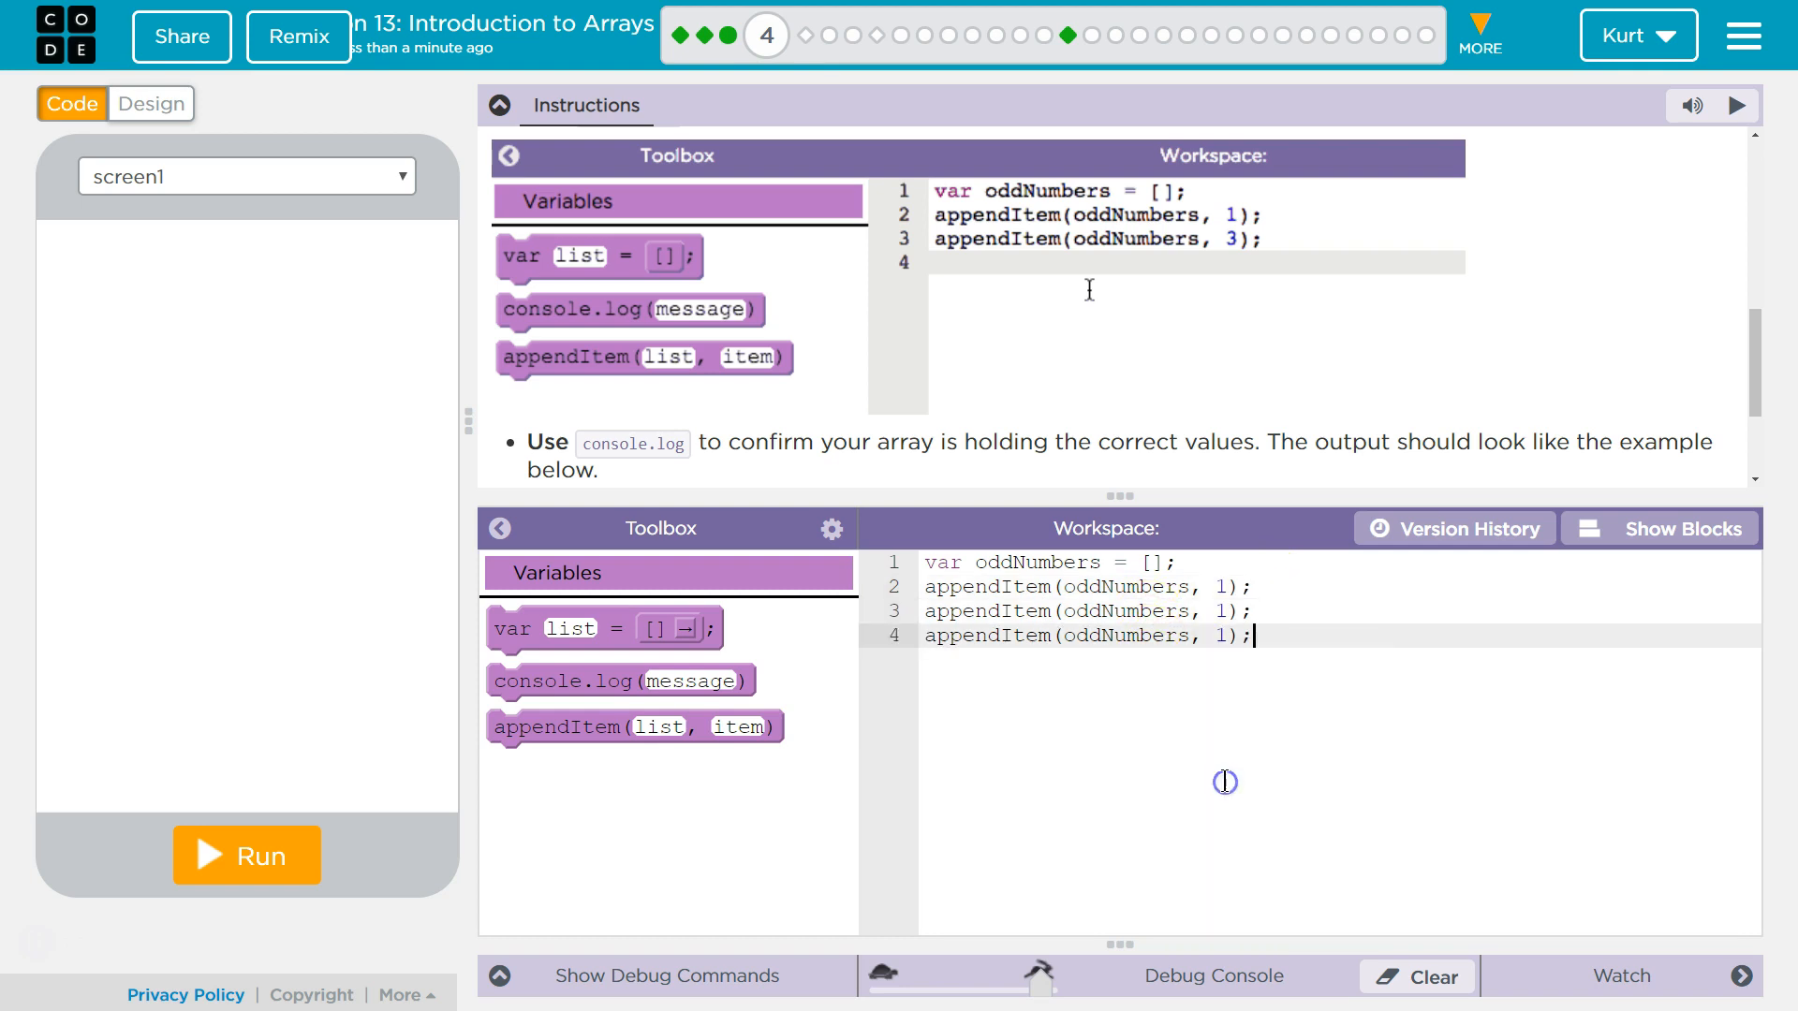
# - Paste further appendItem(oddNumbers, 1); copies onto lines 5 and 6
pyautogui.press('Return')
pyautogui.rightClick(1265, 703)
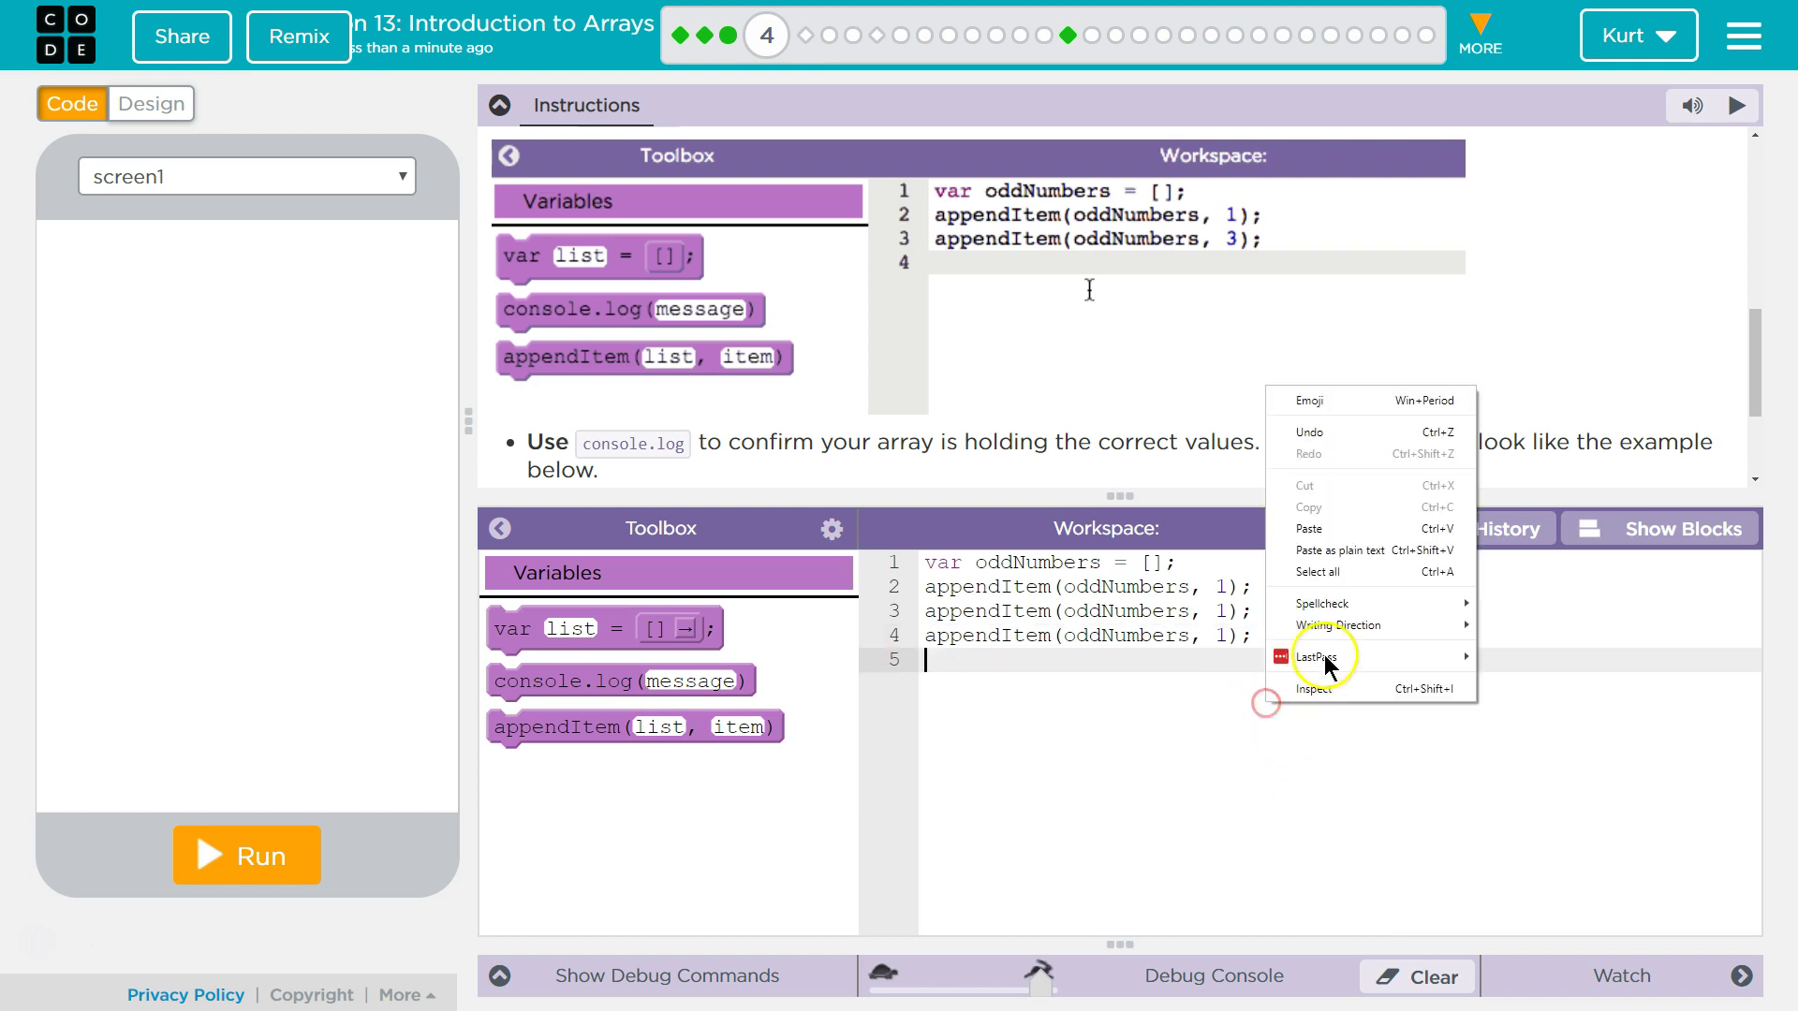
pyautogui.click(1317, 531)
pyautogui.press('Return')
pyautogui.rightClick(1208, 684)
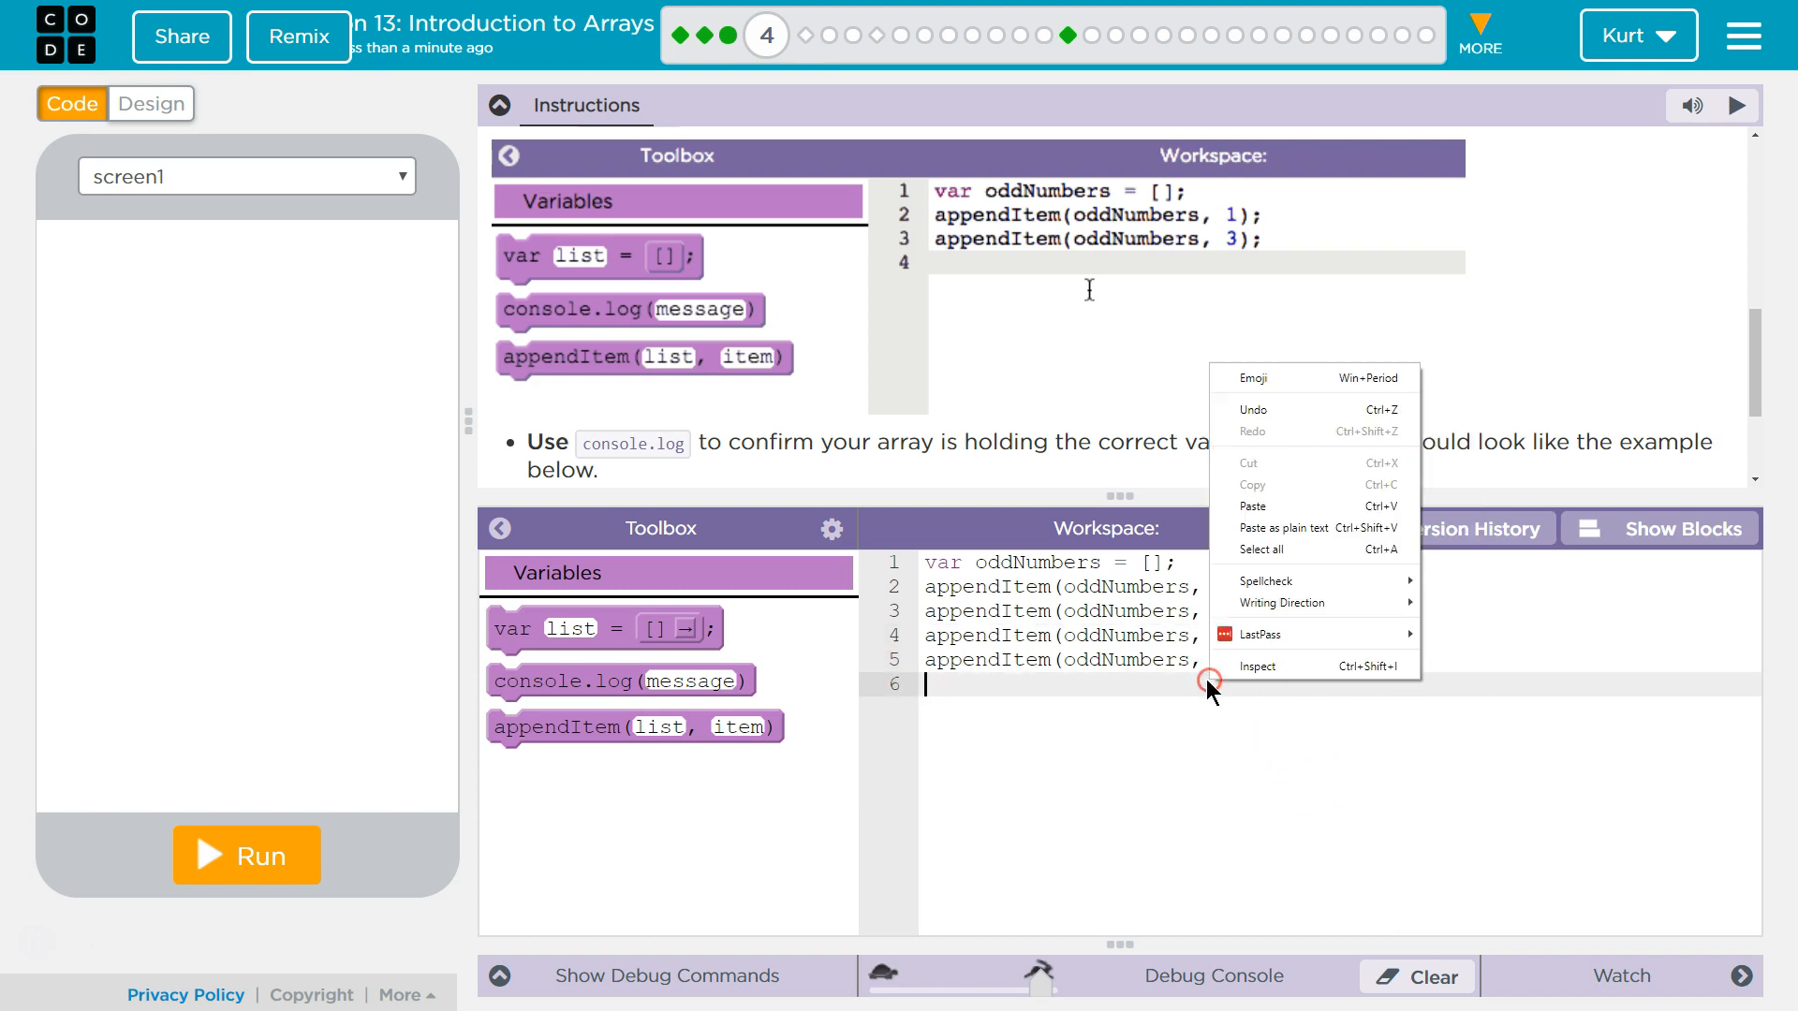
pyautogui.click(1264, 506)
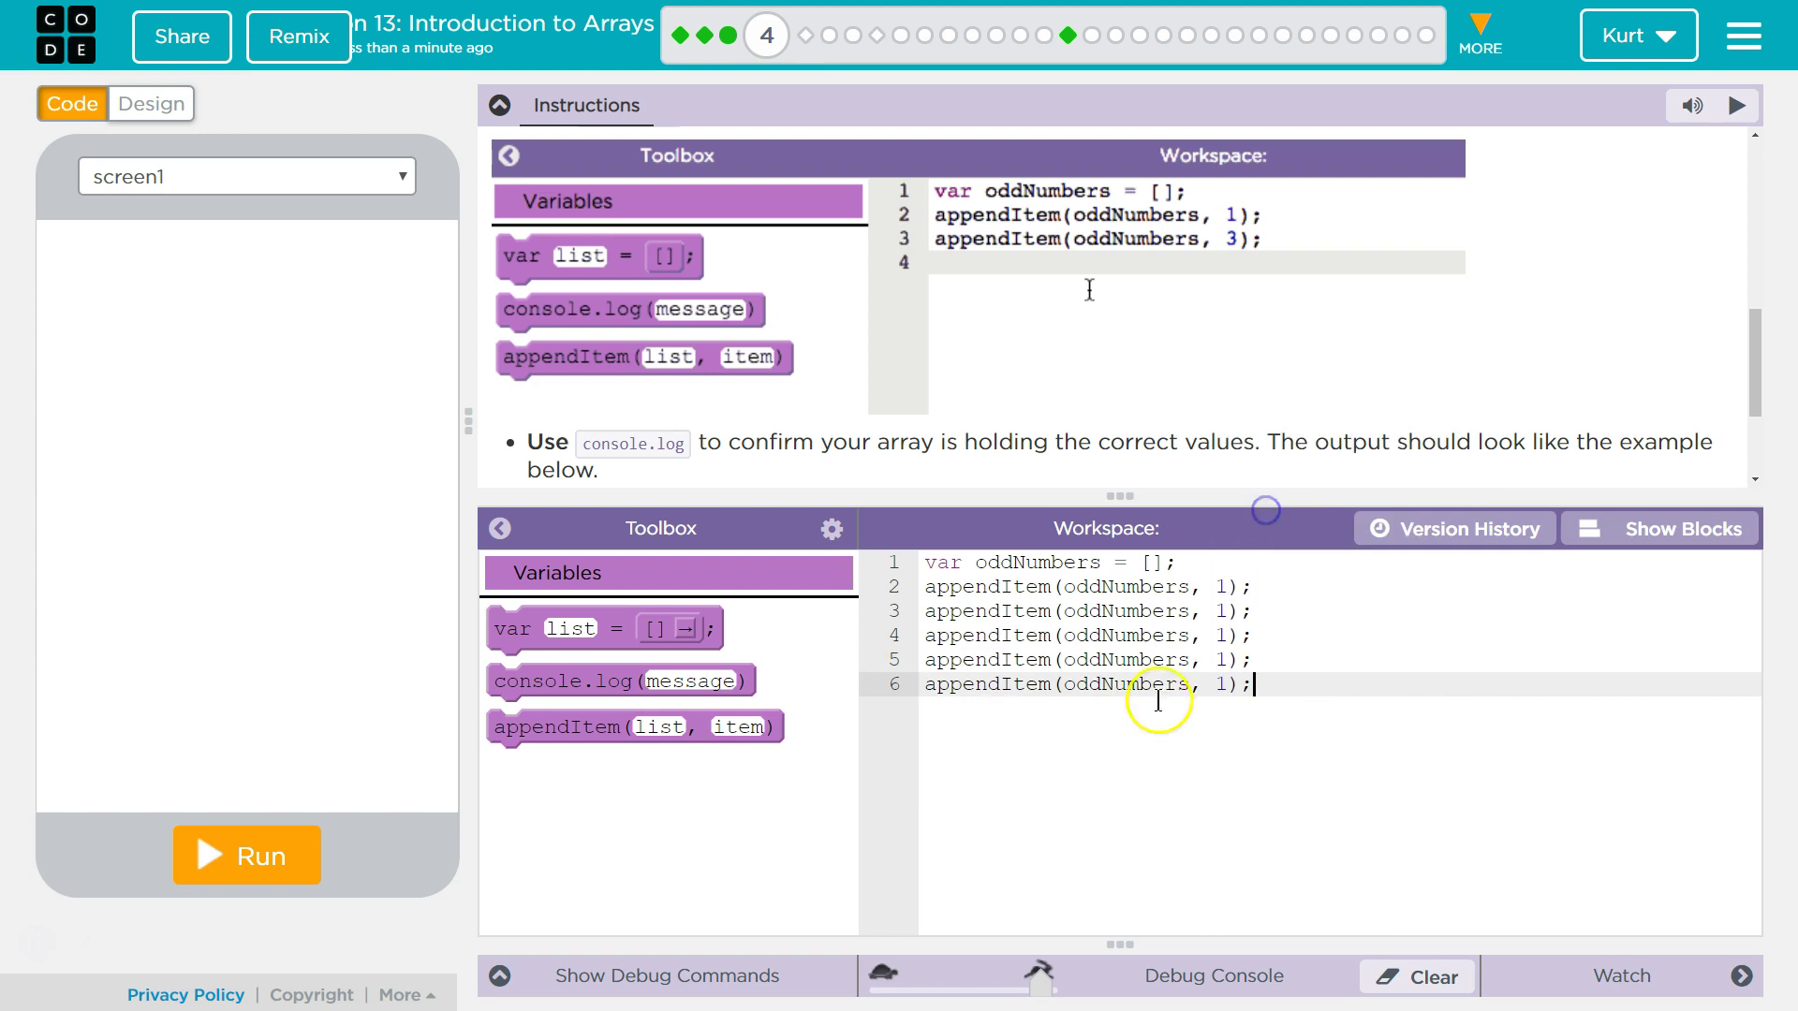
# - Change the appended values on lines 3–6 to 3, 5, 7 and 9
pyautogui.click(1225, 613)
pyautogui.press('BackSpace')
pyautogui.write('3')
pyautogui.press('Down')
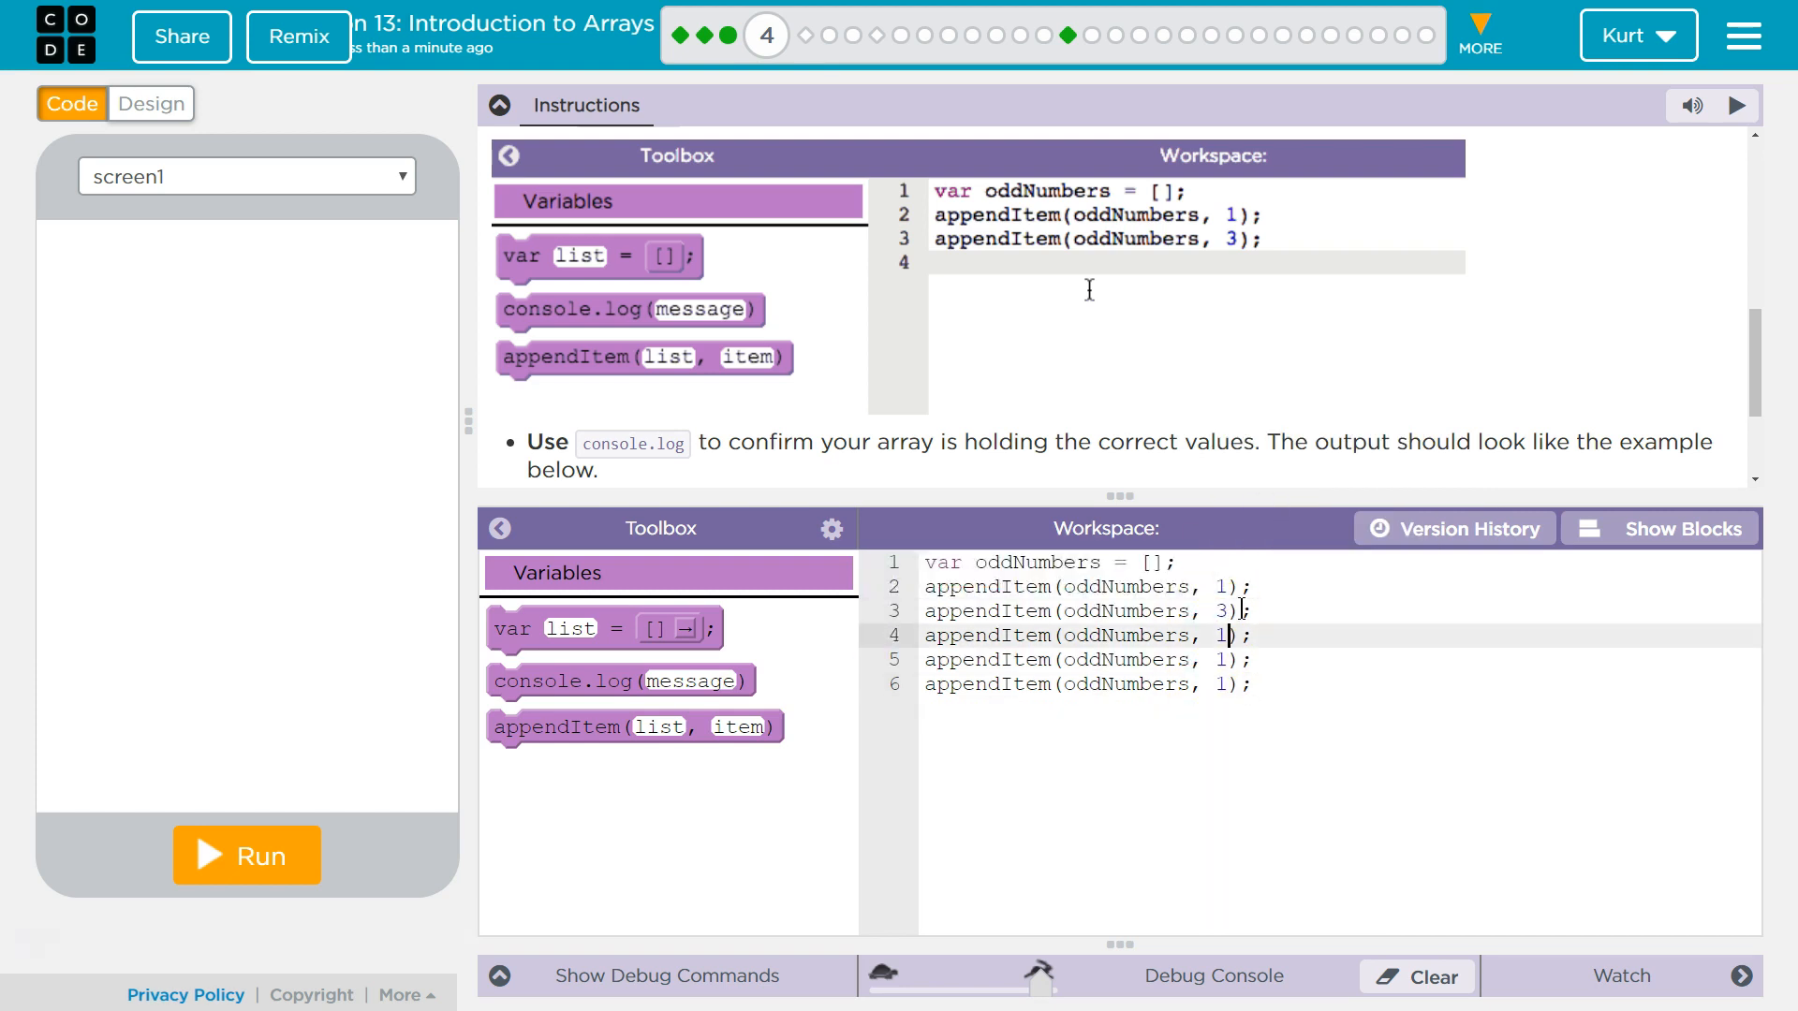
pyautogui.press('BackSpace')
pyautogui.write('5')
pyautogui.press('Down')
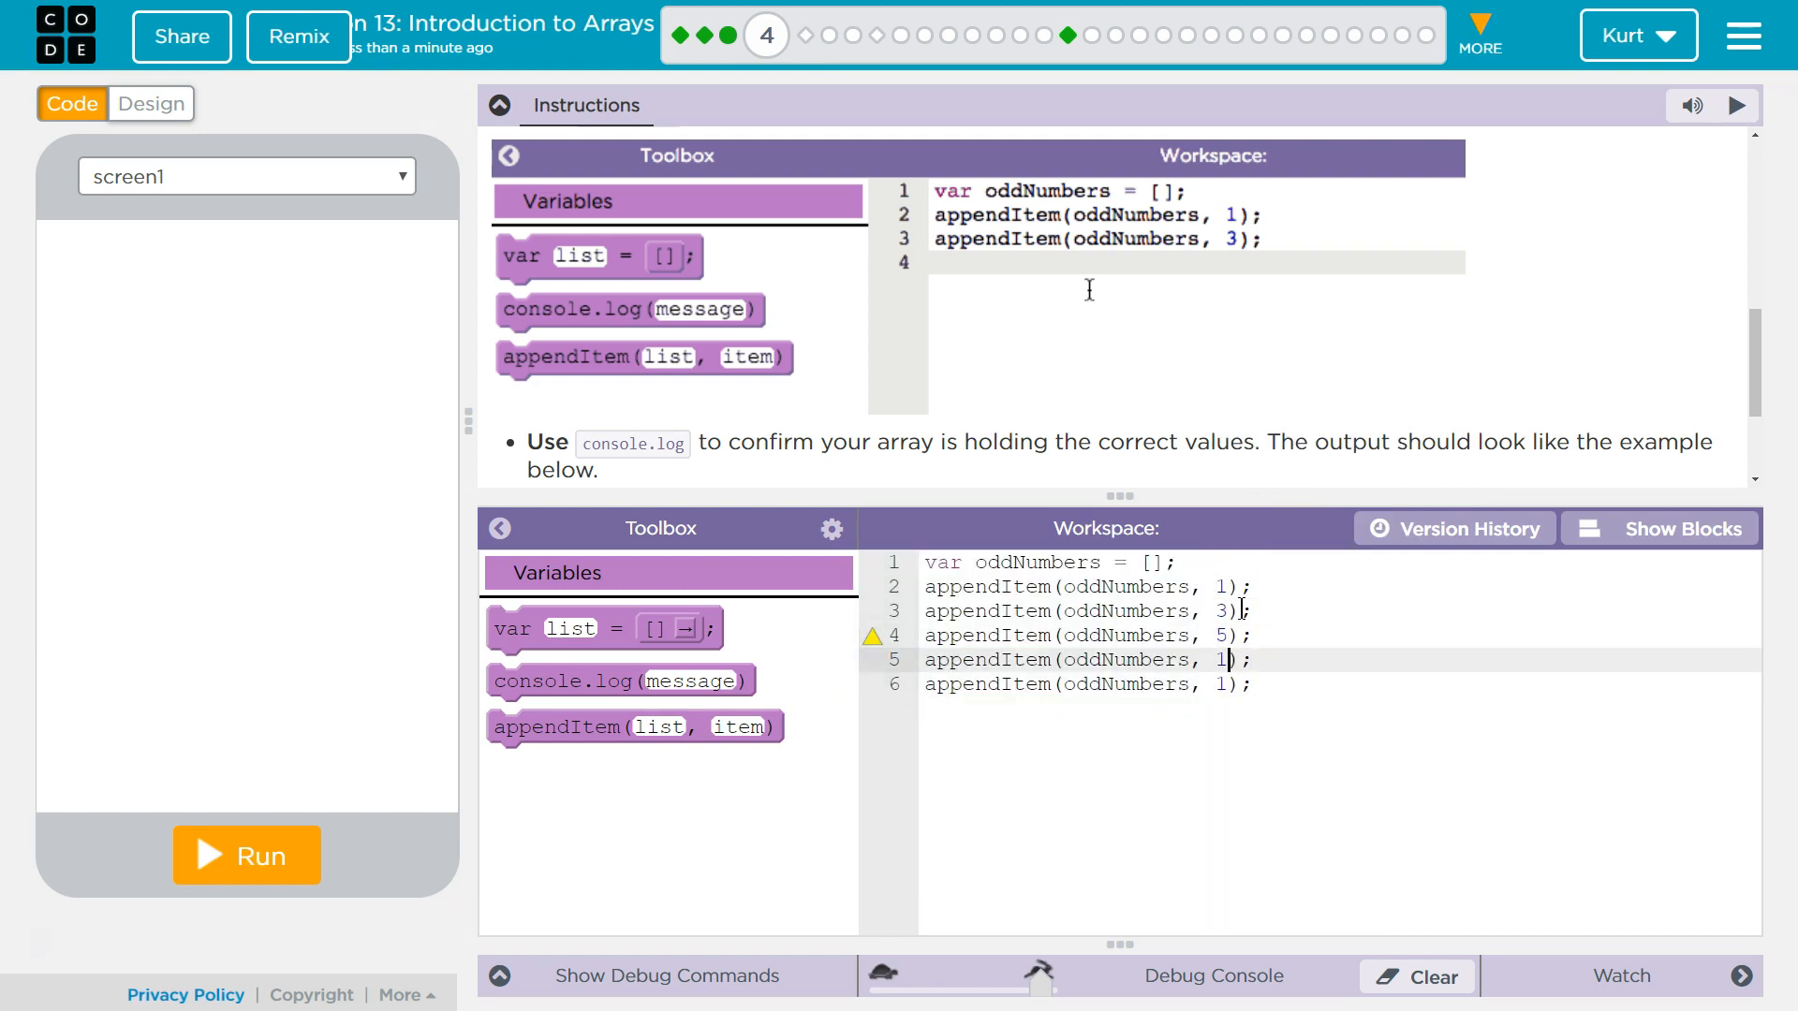
pyautogui.press('BackSpace')
pyautogui.write('7')
pyautogui.press('Down')
pyautogui.press('BackSpace')
pyautogui.write('9')
pyautogui.scroll(2, 1136, 398)
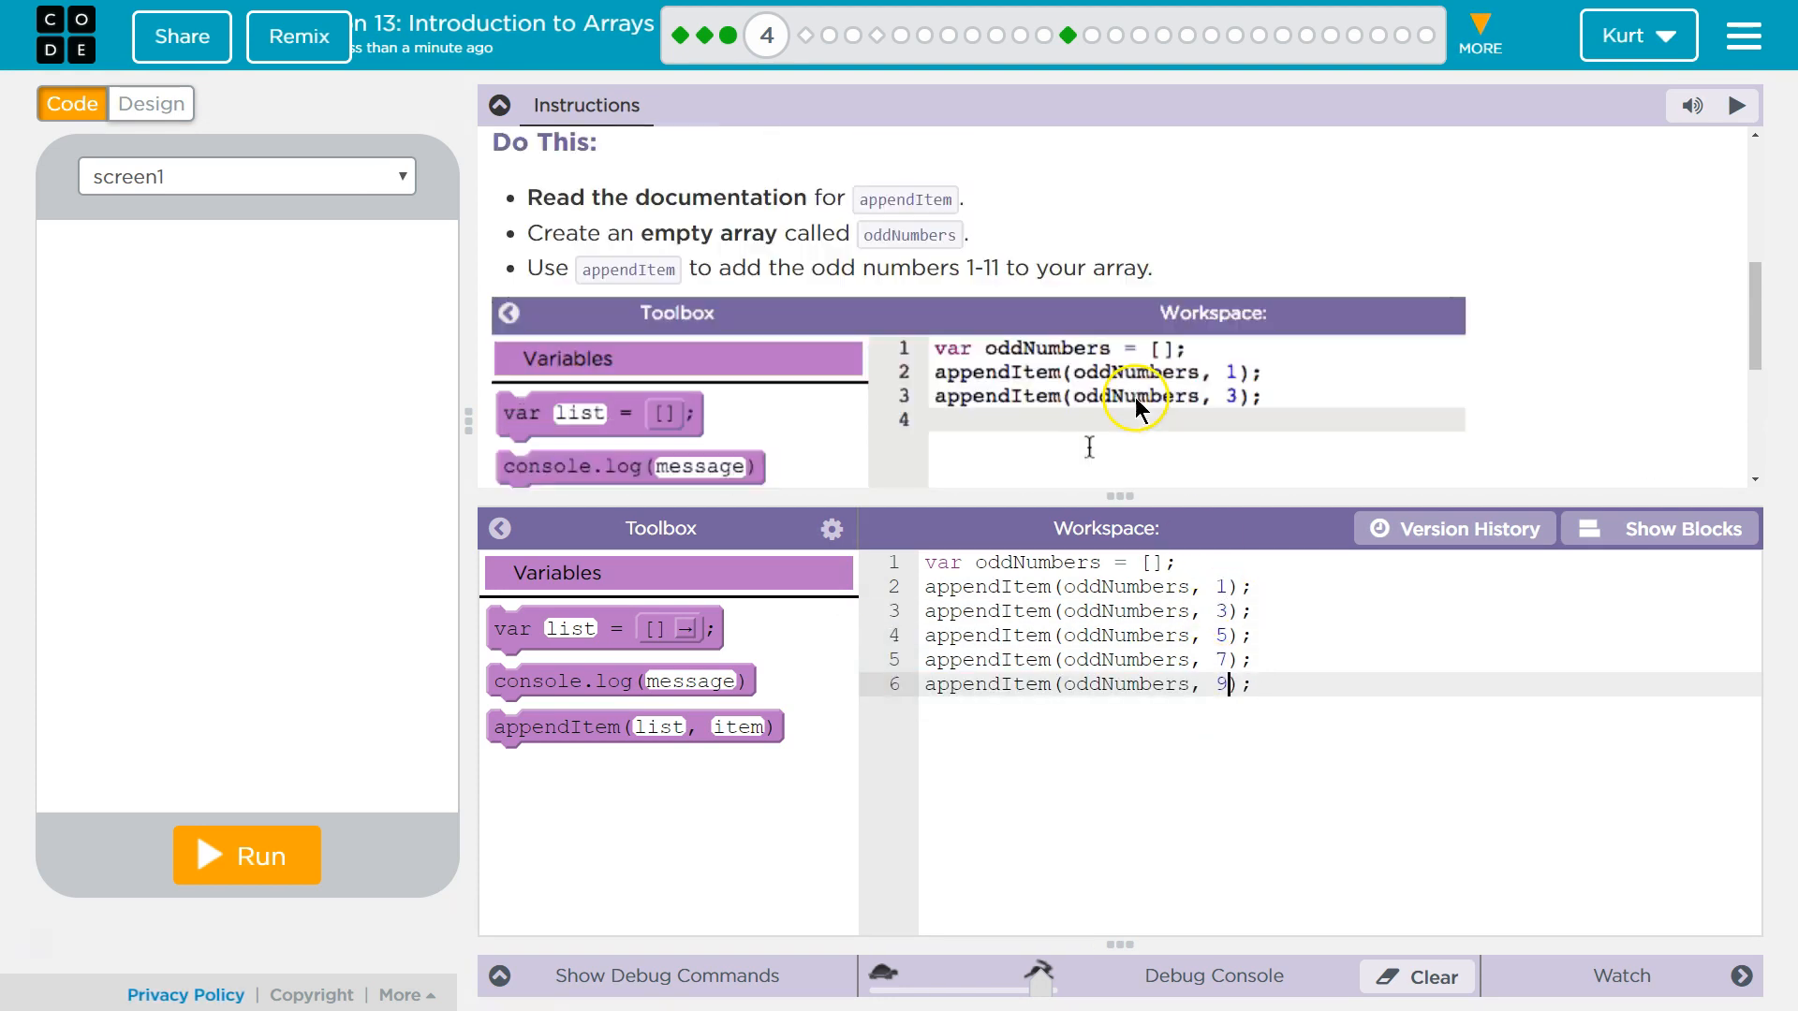
pyautogui.scroll(1, 1135, 397)
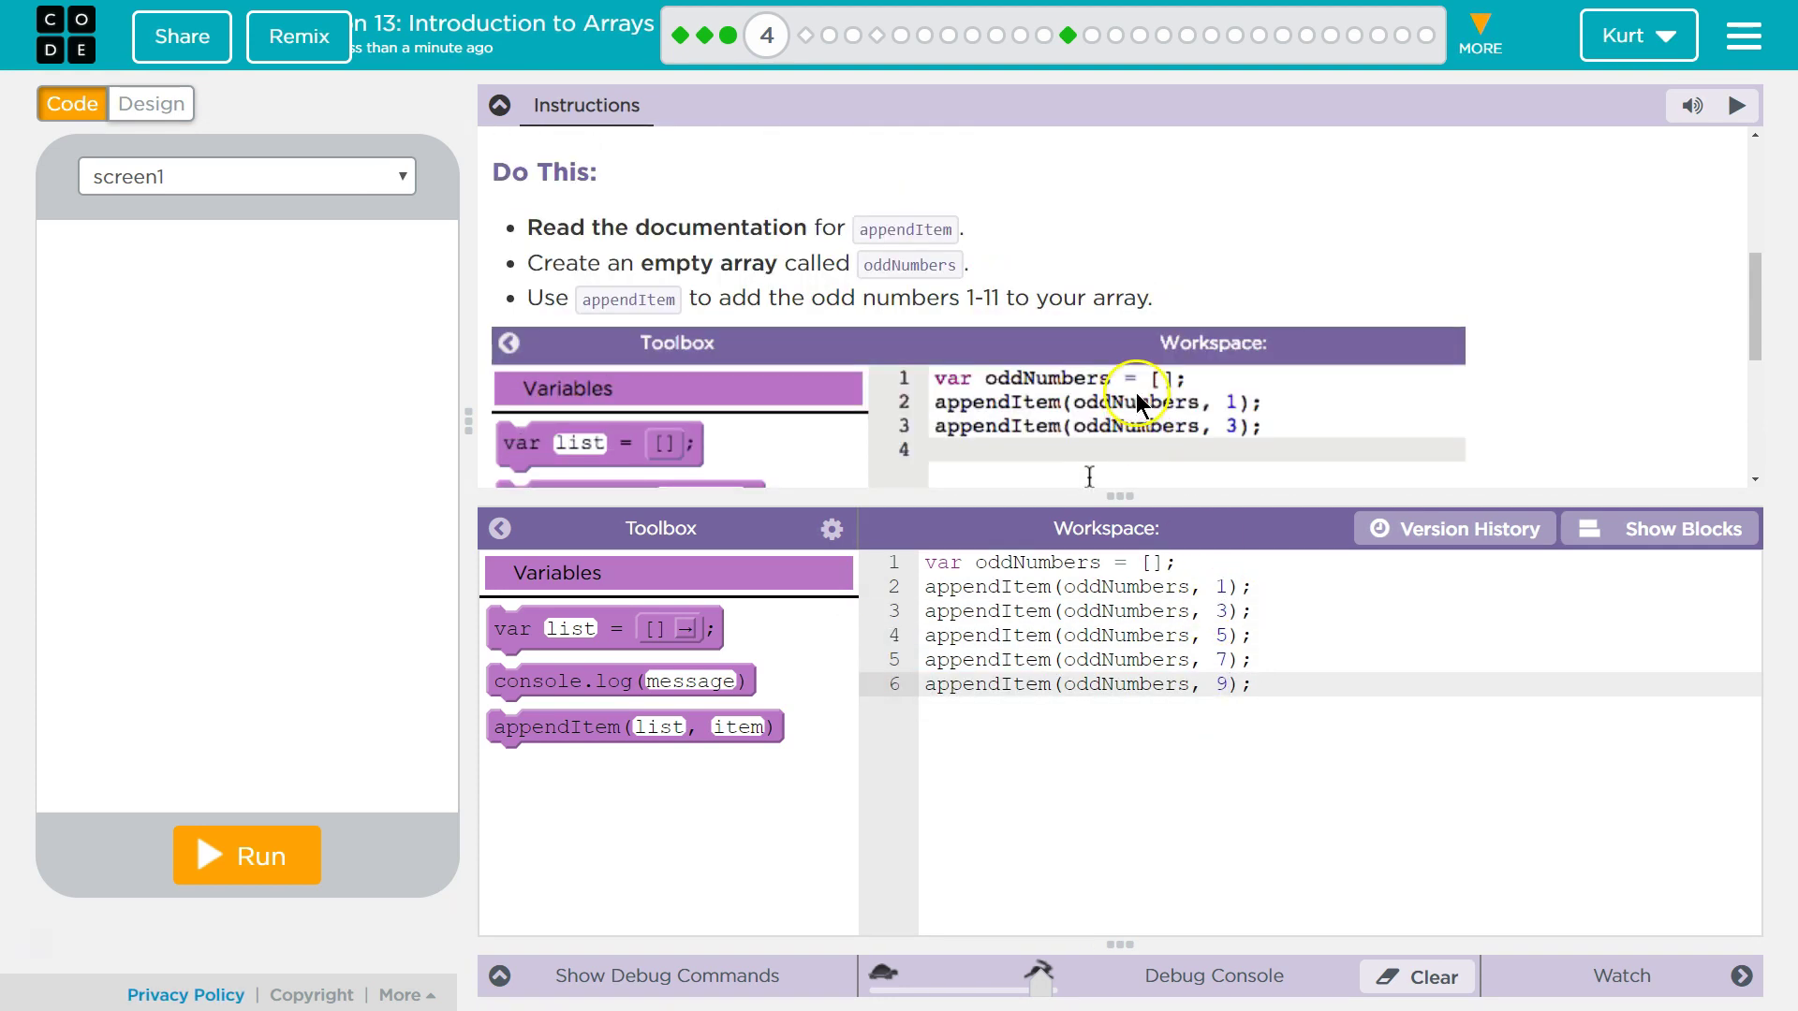
# - Paste a seventh appendItem line on line 7 and change its value to 11
pyautogui.click(1307, 686)
pyautogui.press('Return')
pyautogui.write('appendItem(oddNumbers, 1);')
pyautogui.press('Left')
pyautogui.press('Left')
pyautogui.write('1')
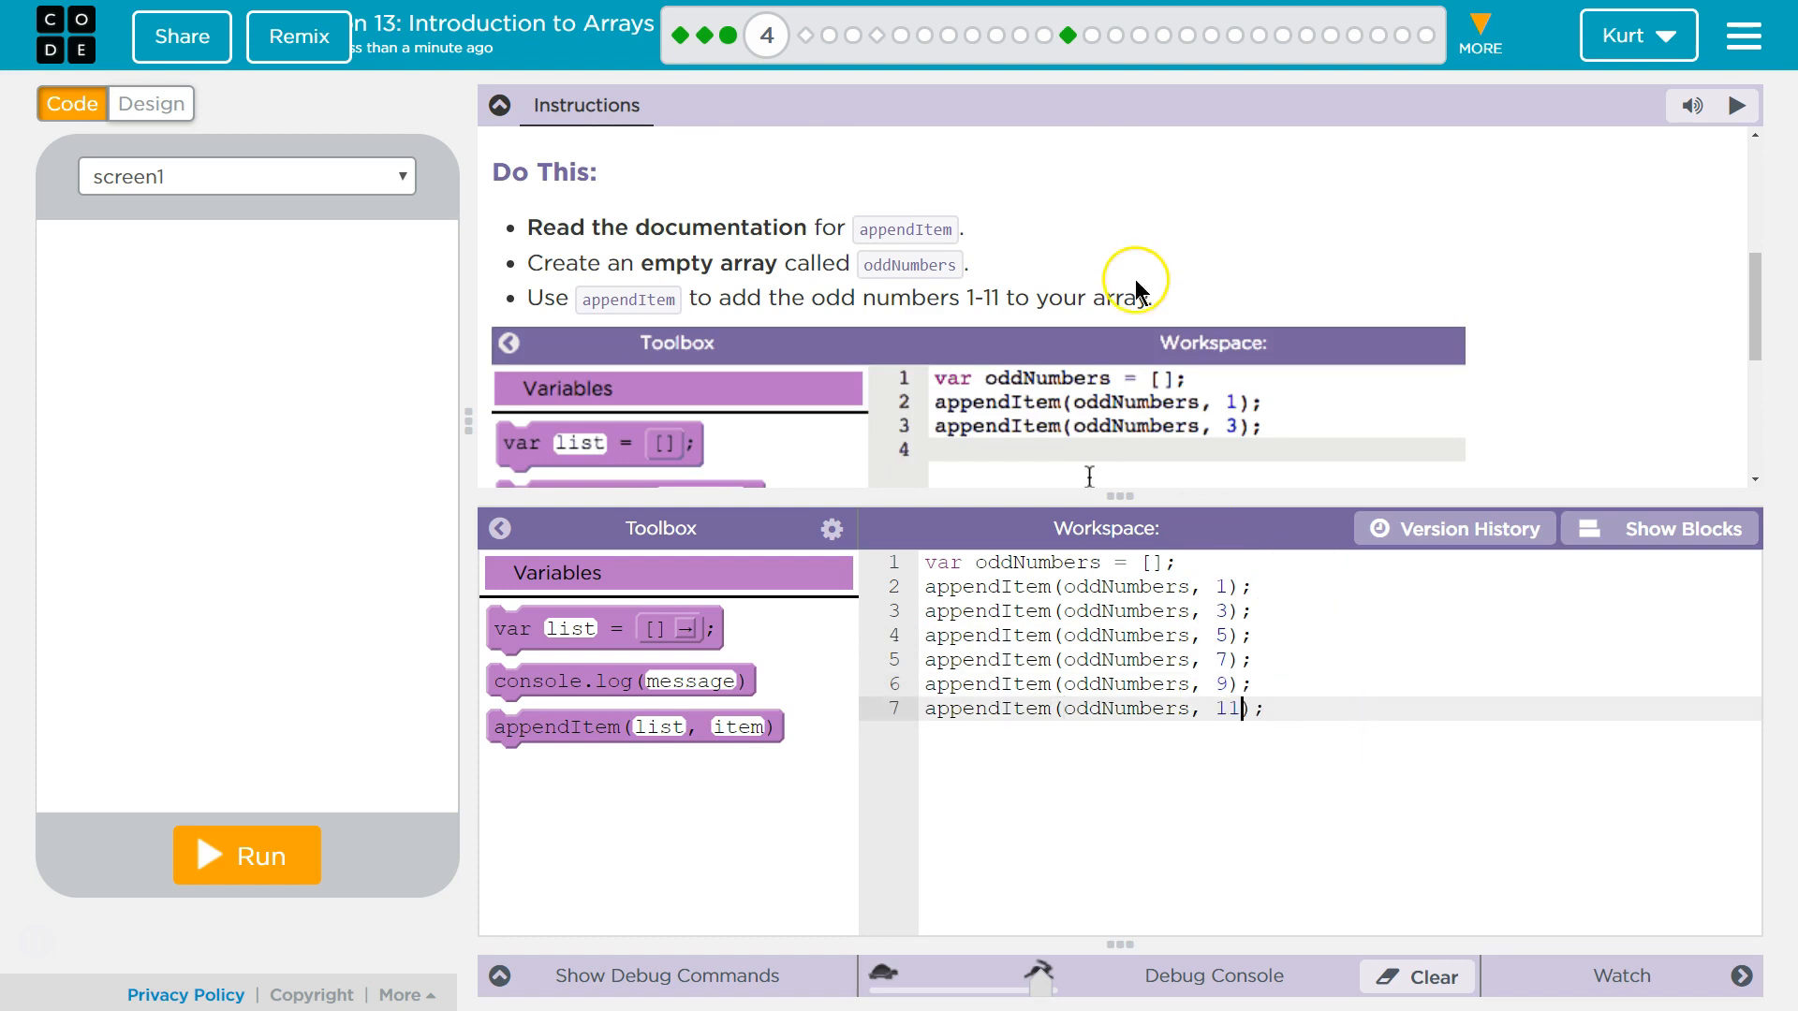
pyautogui.scroll(-5, 1135, 296)
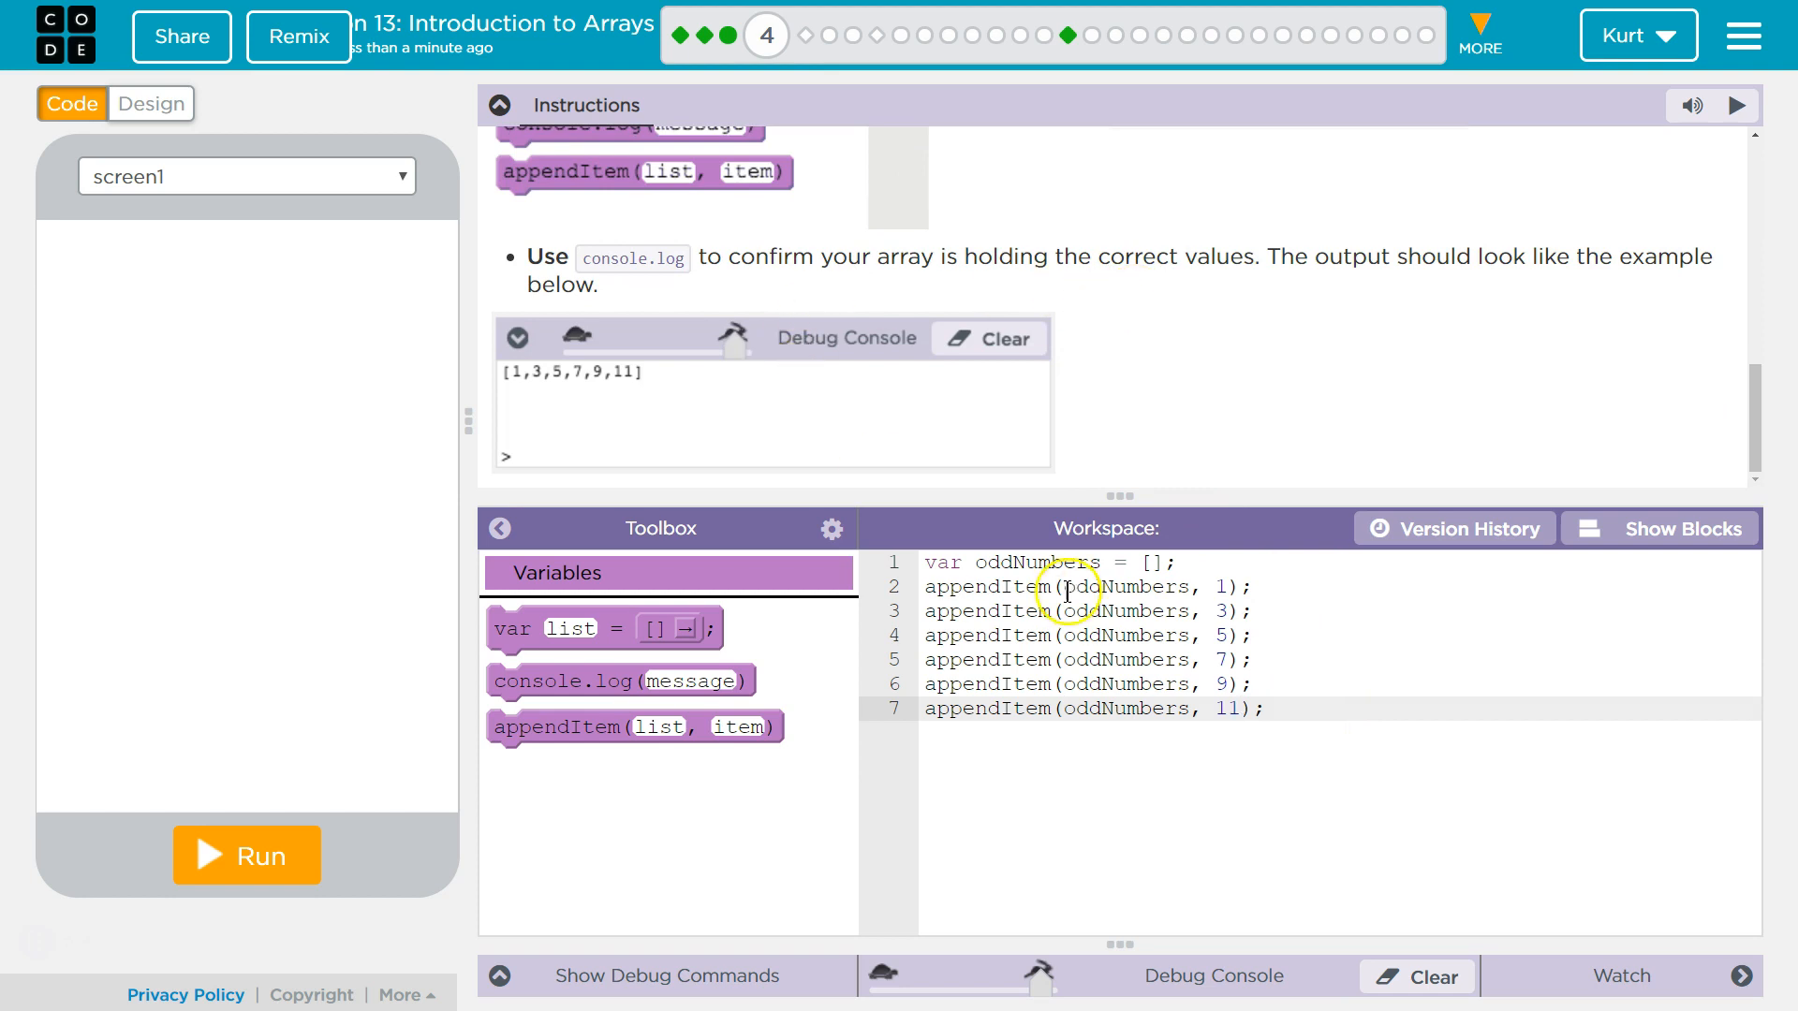
# - Add console.log(oddNumbers); on line 8 after the appends
pyautogui.click(1350, 741)
pyautogui.press('Return')
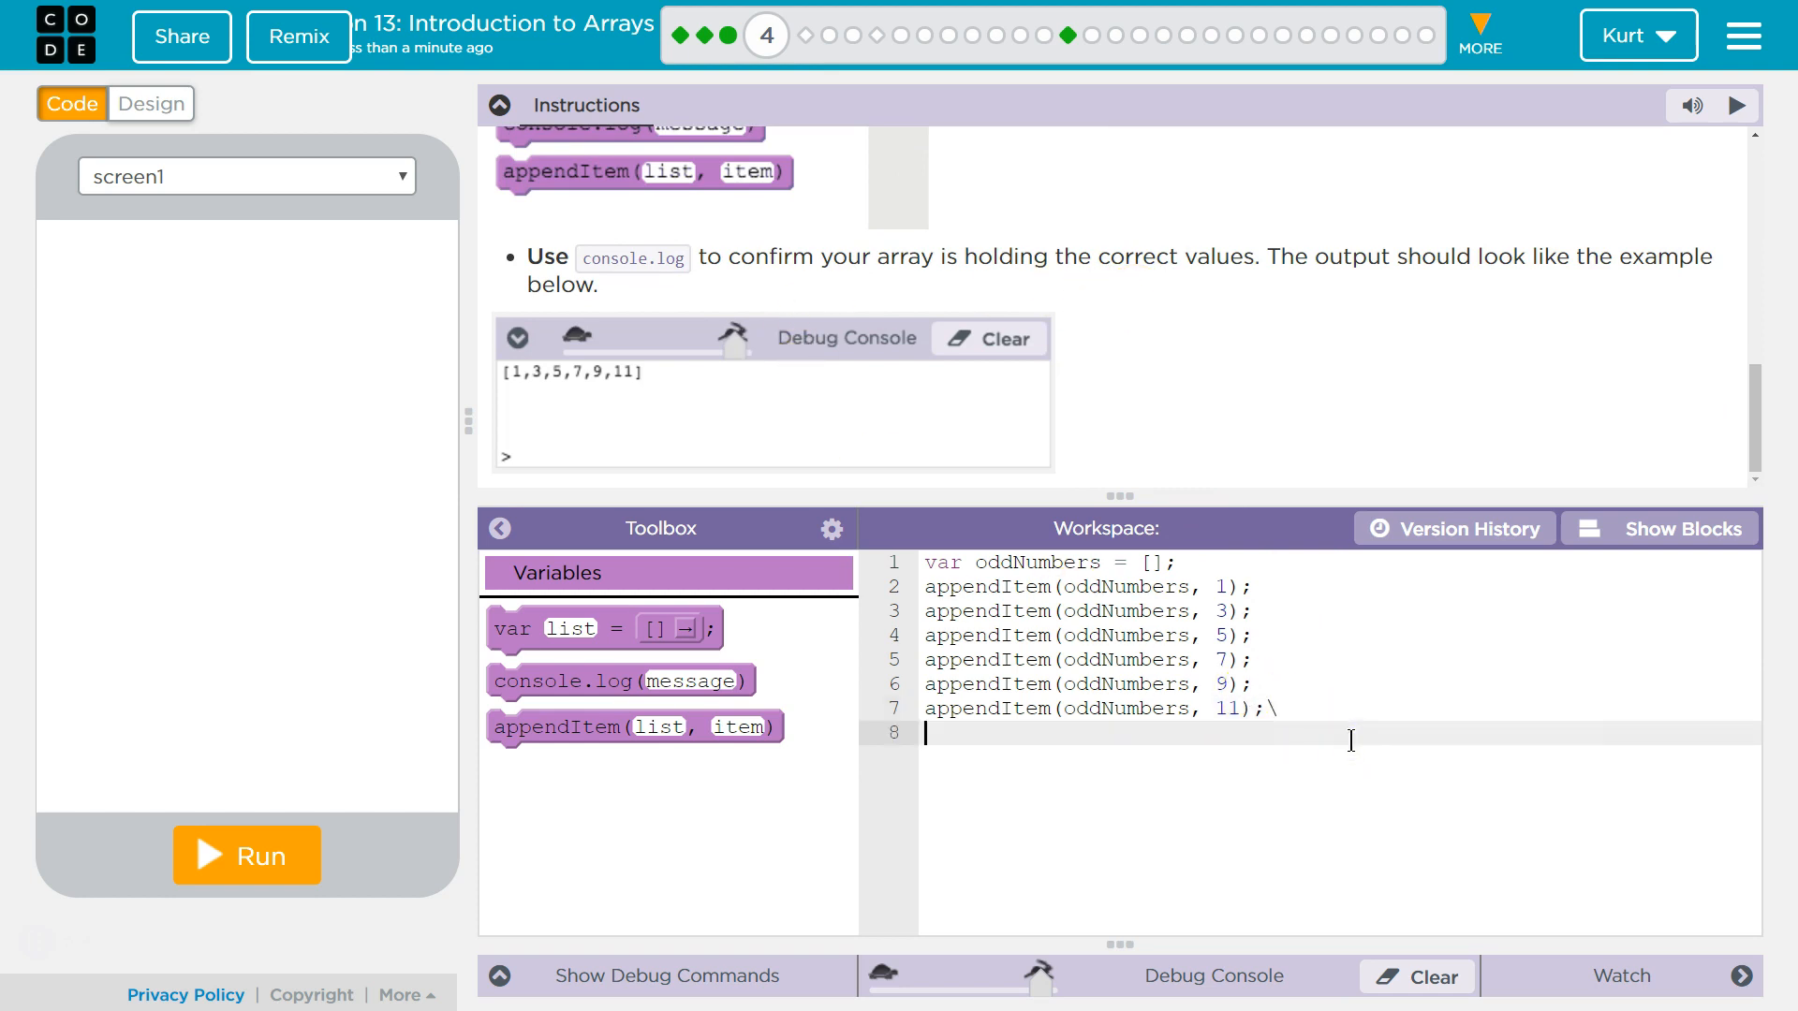
pyautogui.write('c')
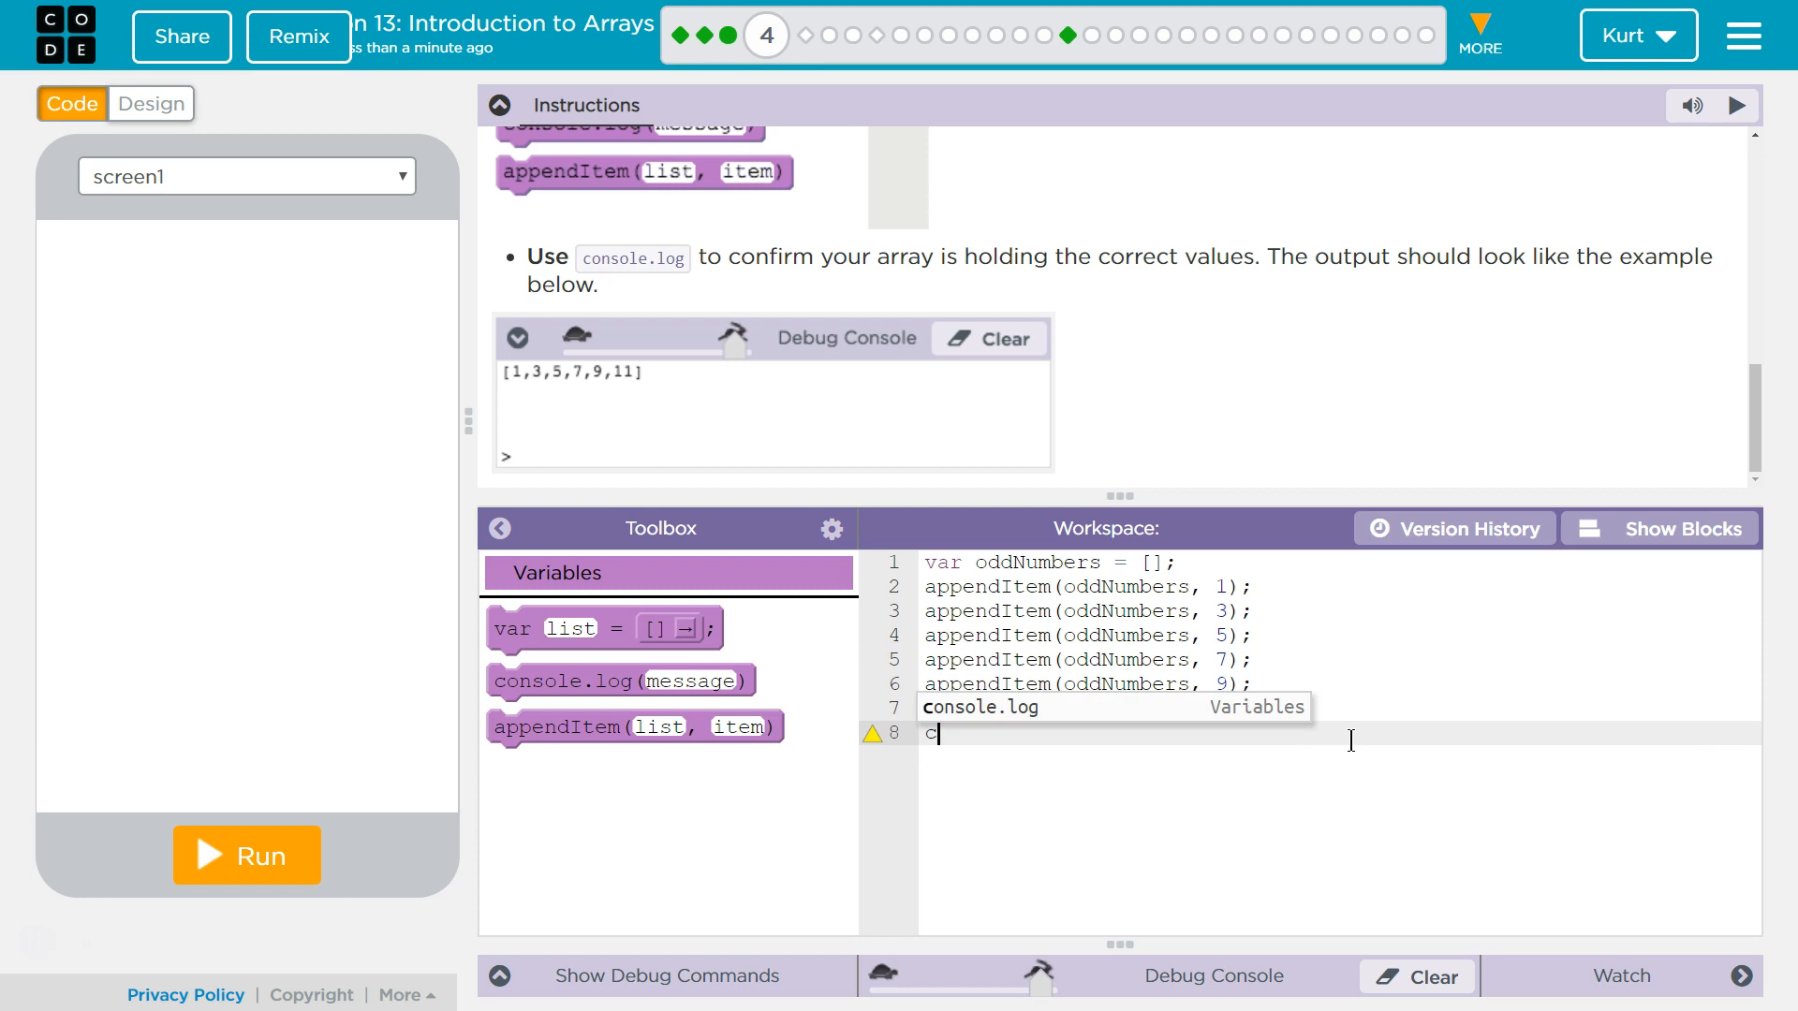
pyautogui.press('Escape')
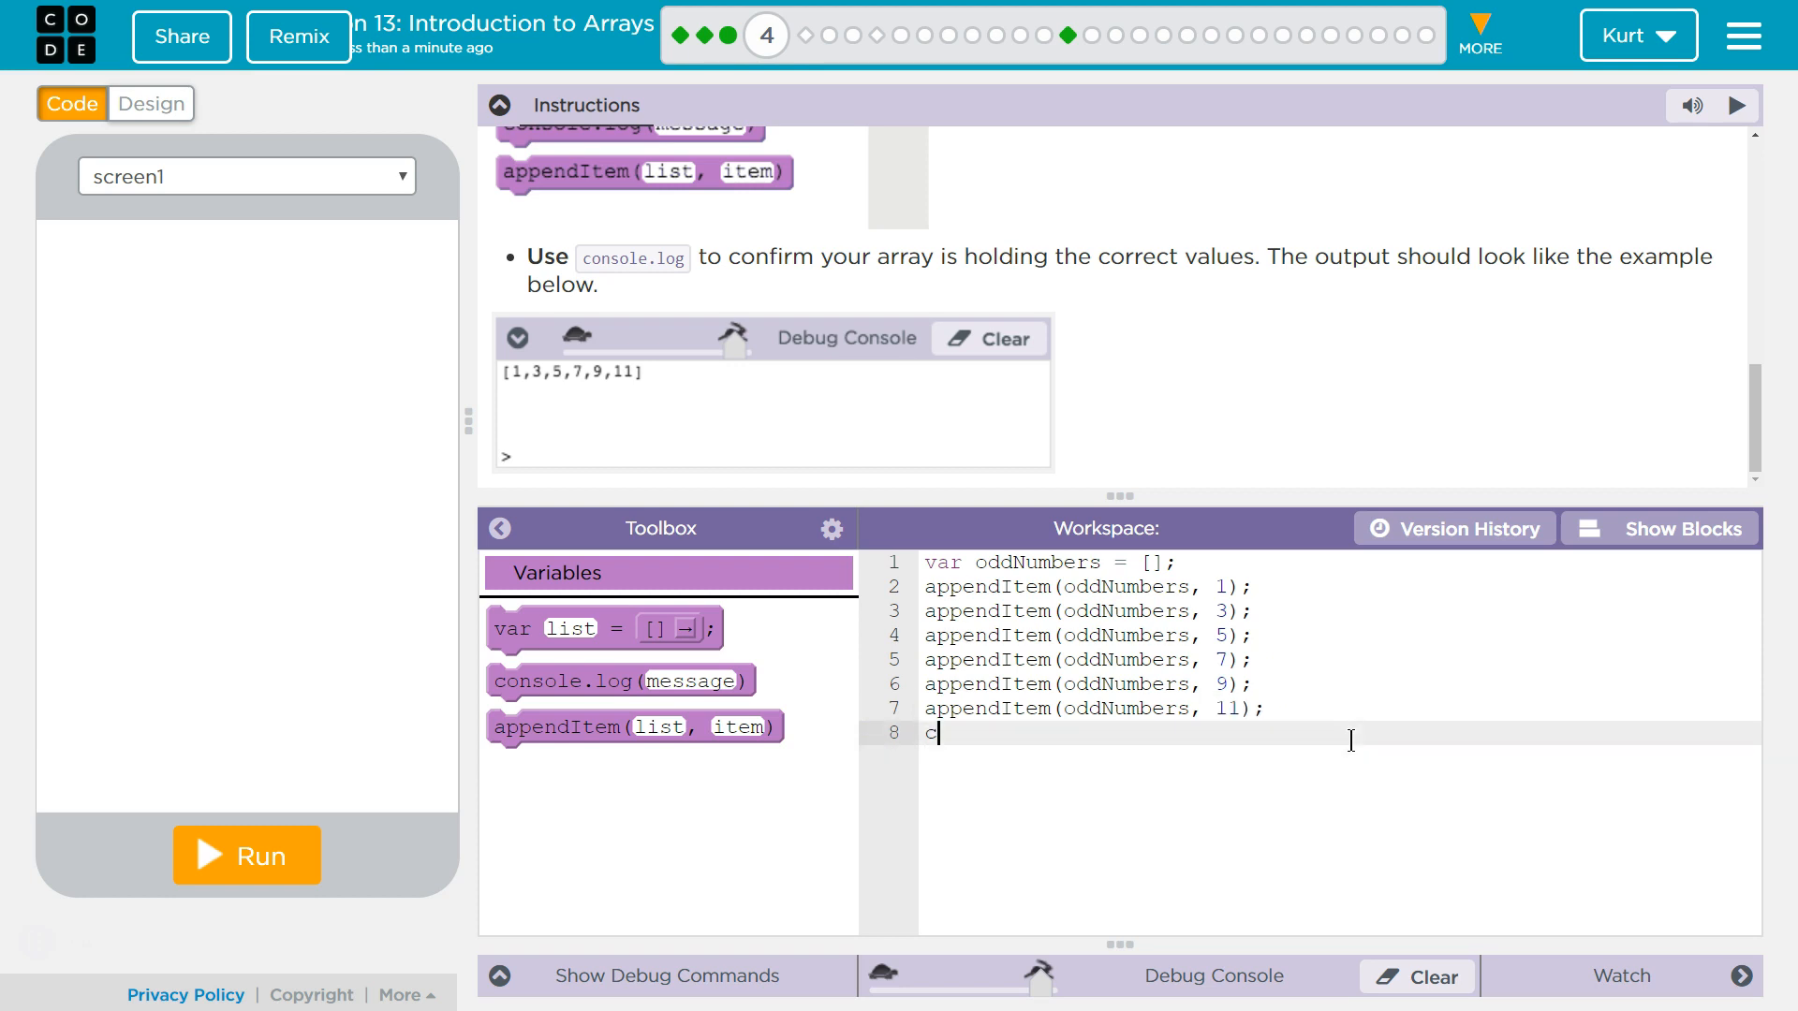
pyautogui.write('onsole.')
pyautogui.press('Return')
pyautogui.write('odd')
pyautogui.write('Numv')
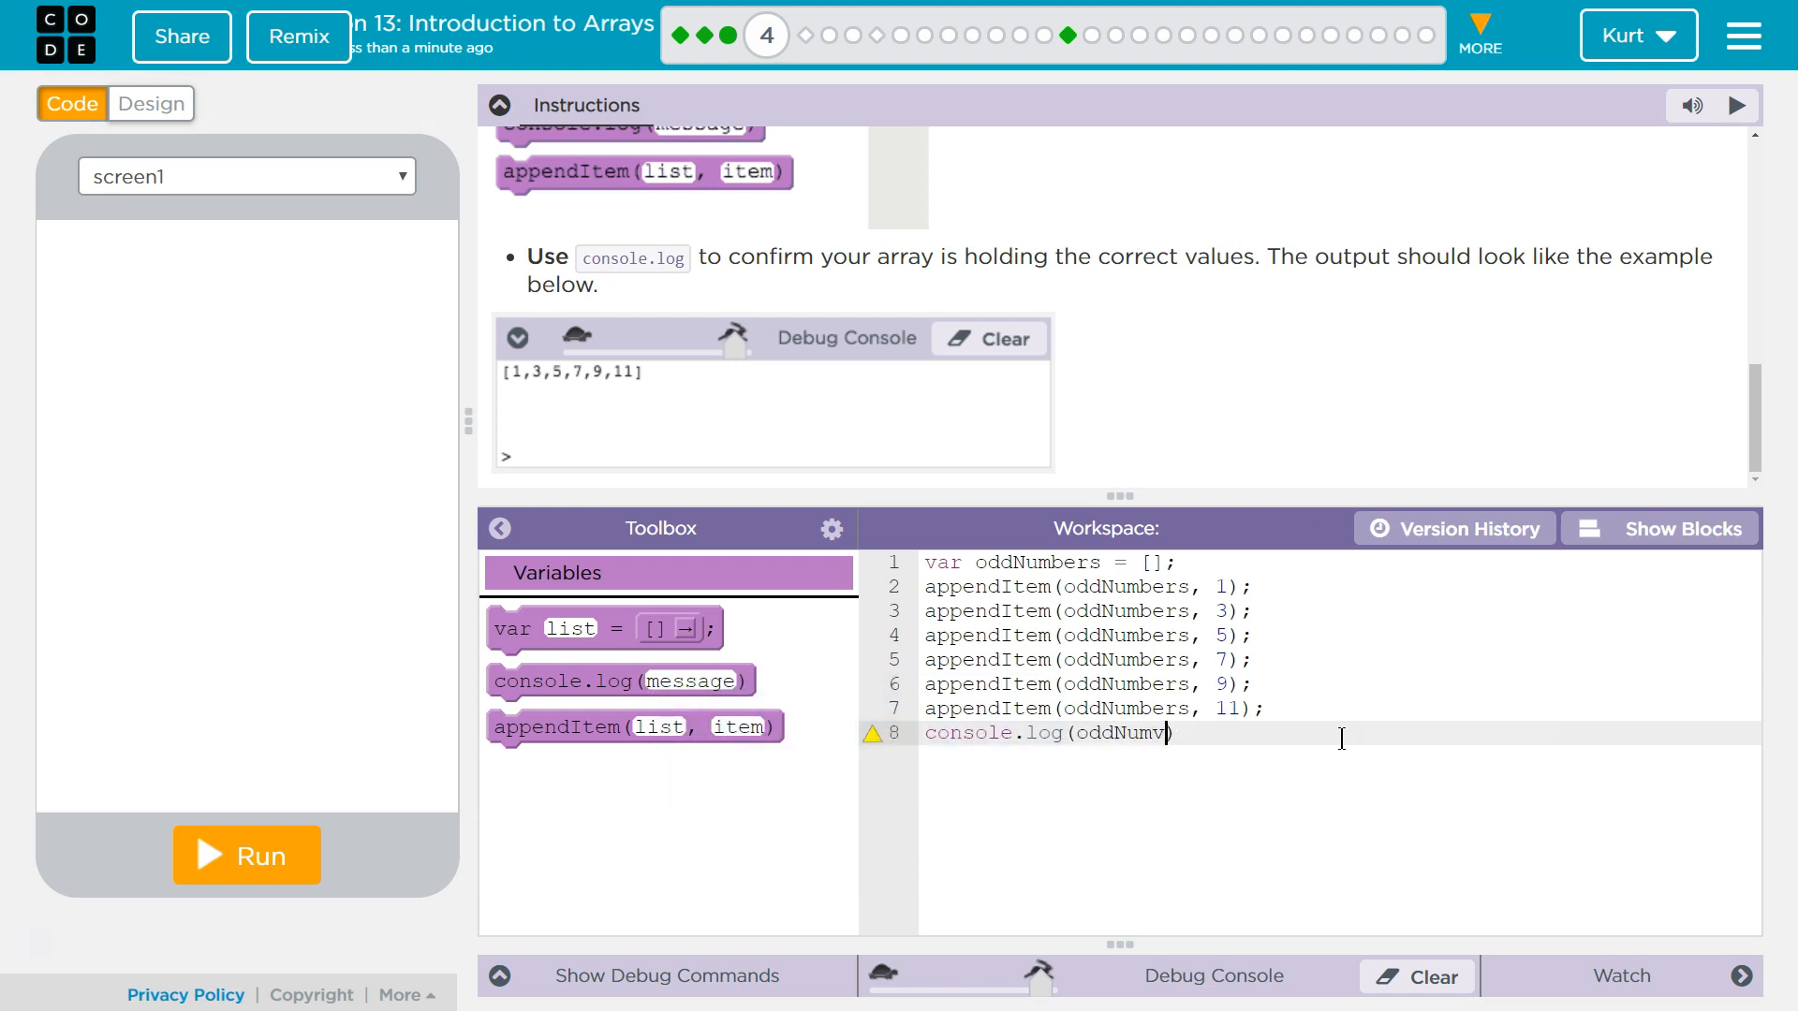
pyautogui.press('BackSpace')
pyautogui.write('bers)')
pyautogui.write(';')
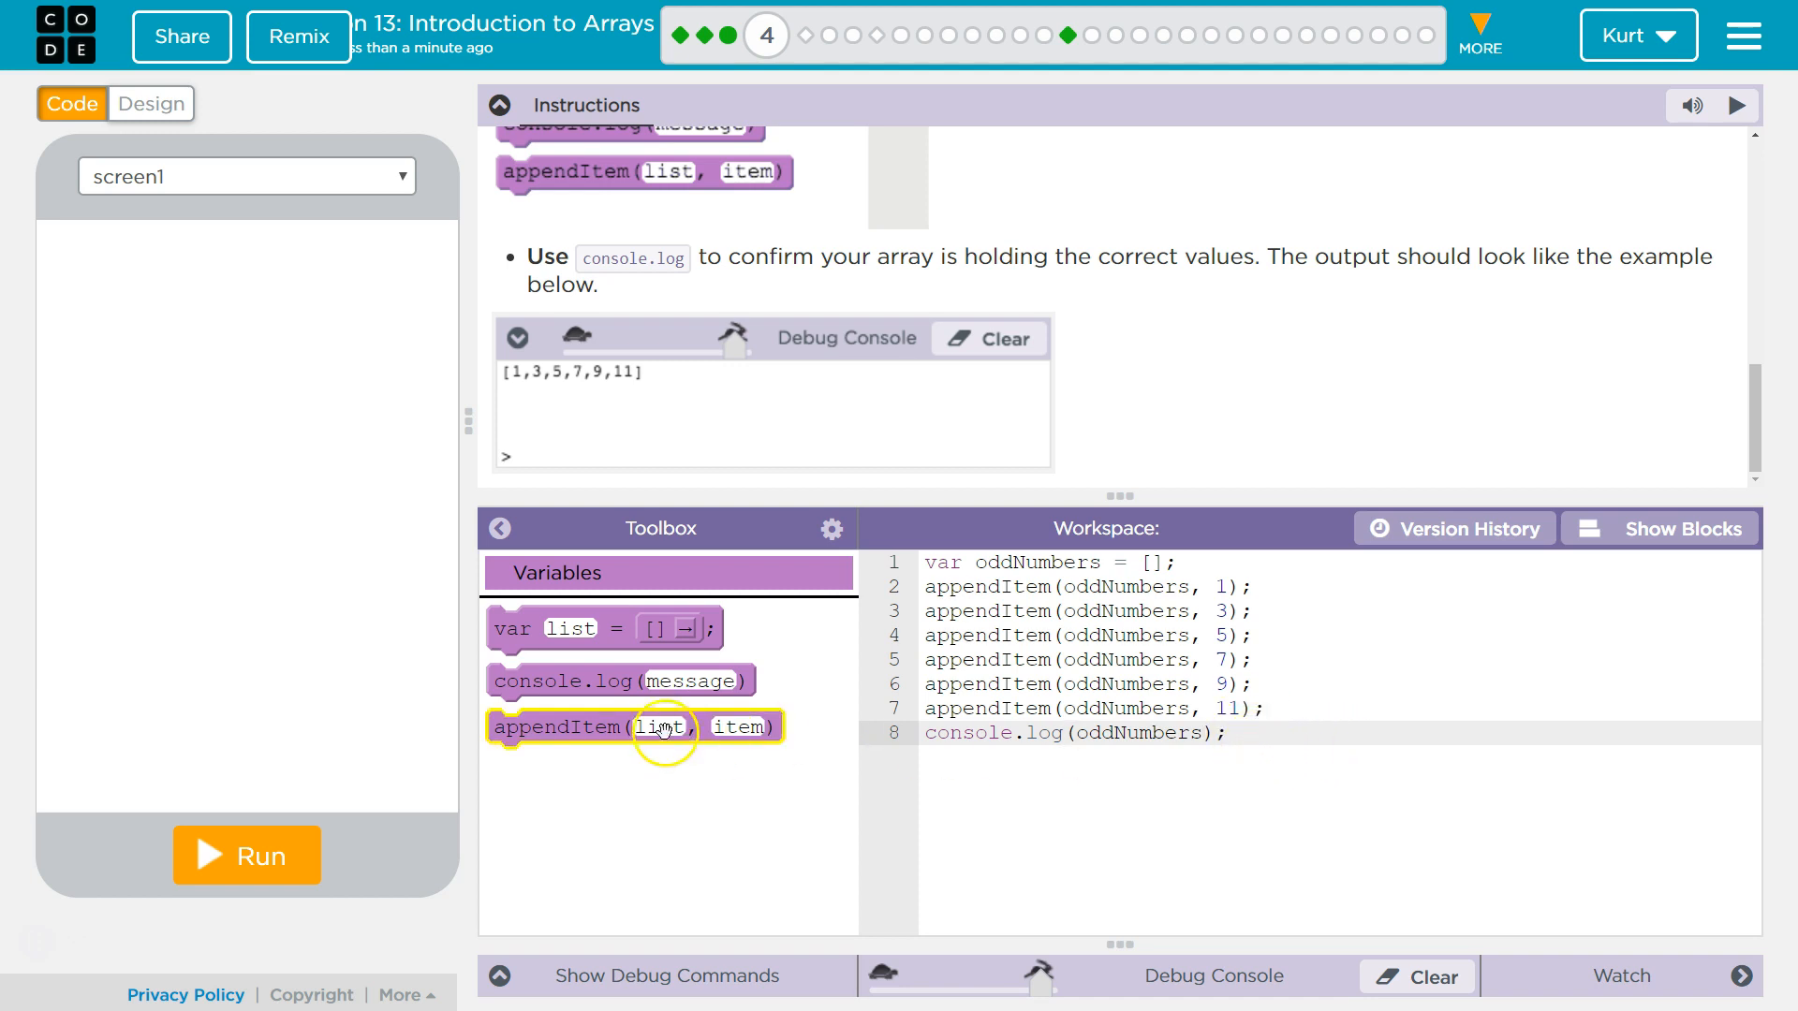
# - Run the program to confirm [1,3,5,7,9,11] in the console, then mark the level finished
pyautogui.click(282, 873)
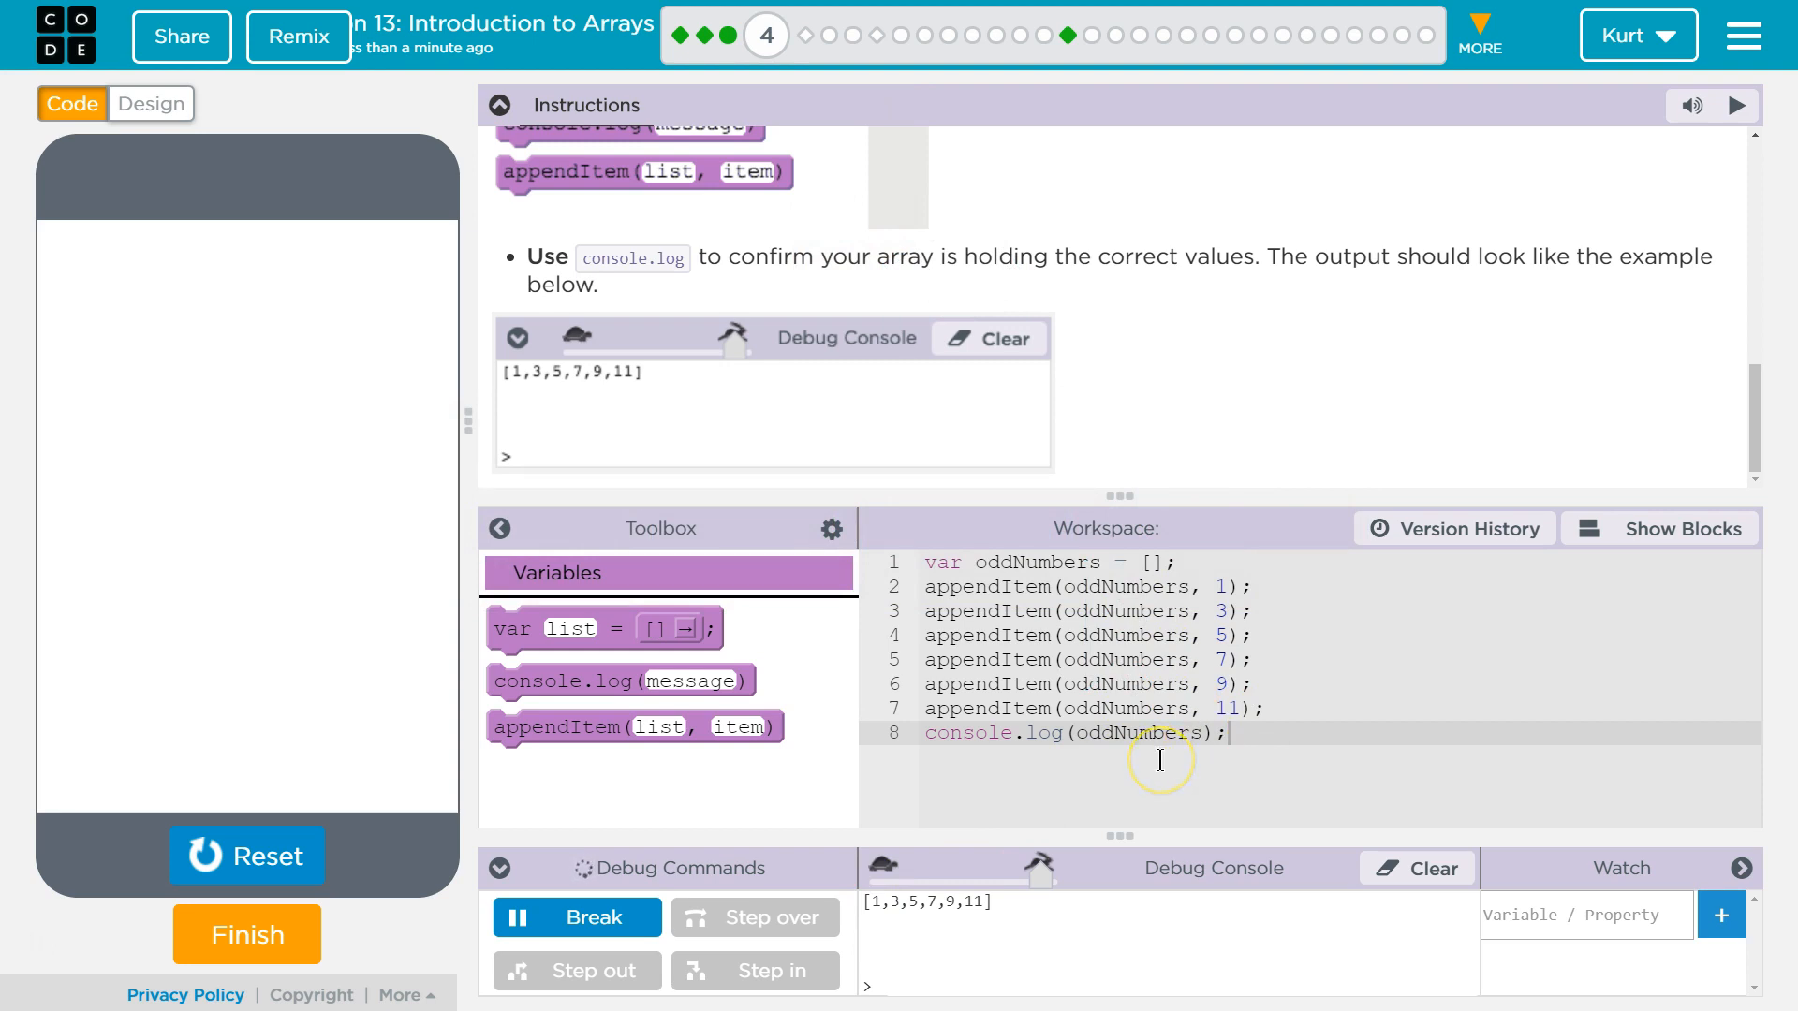
pyautogui.click(267, 937)
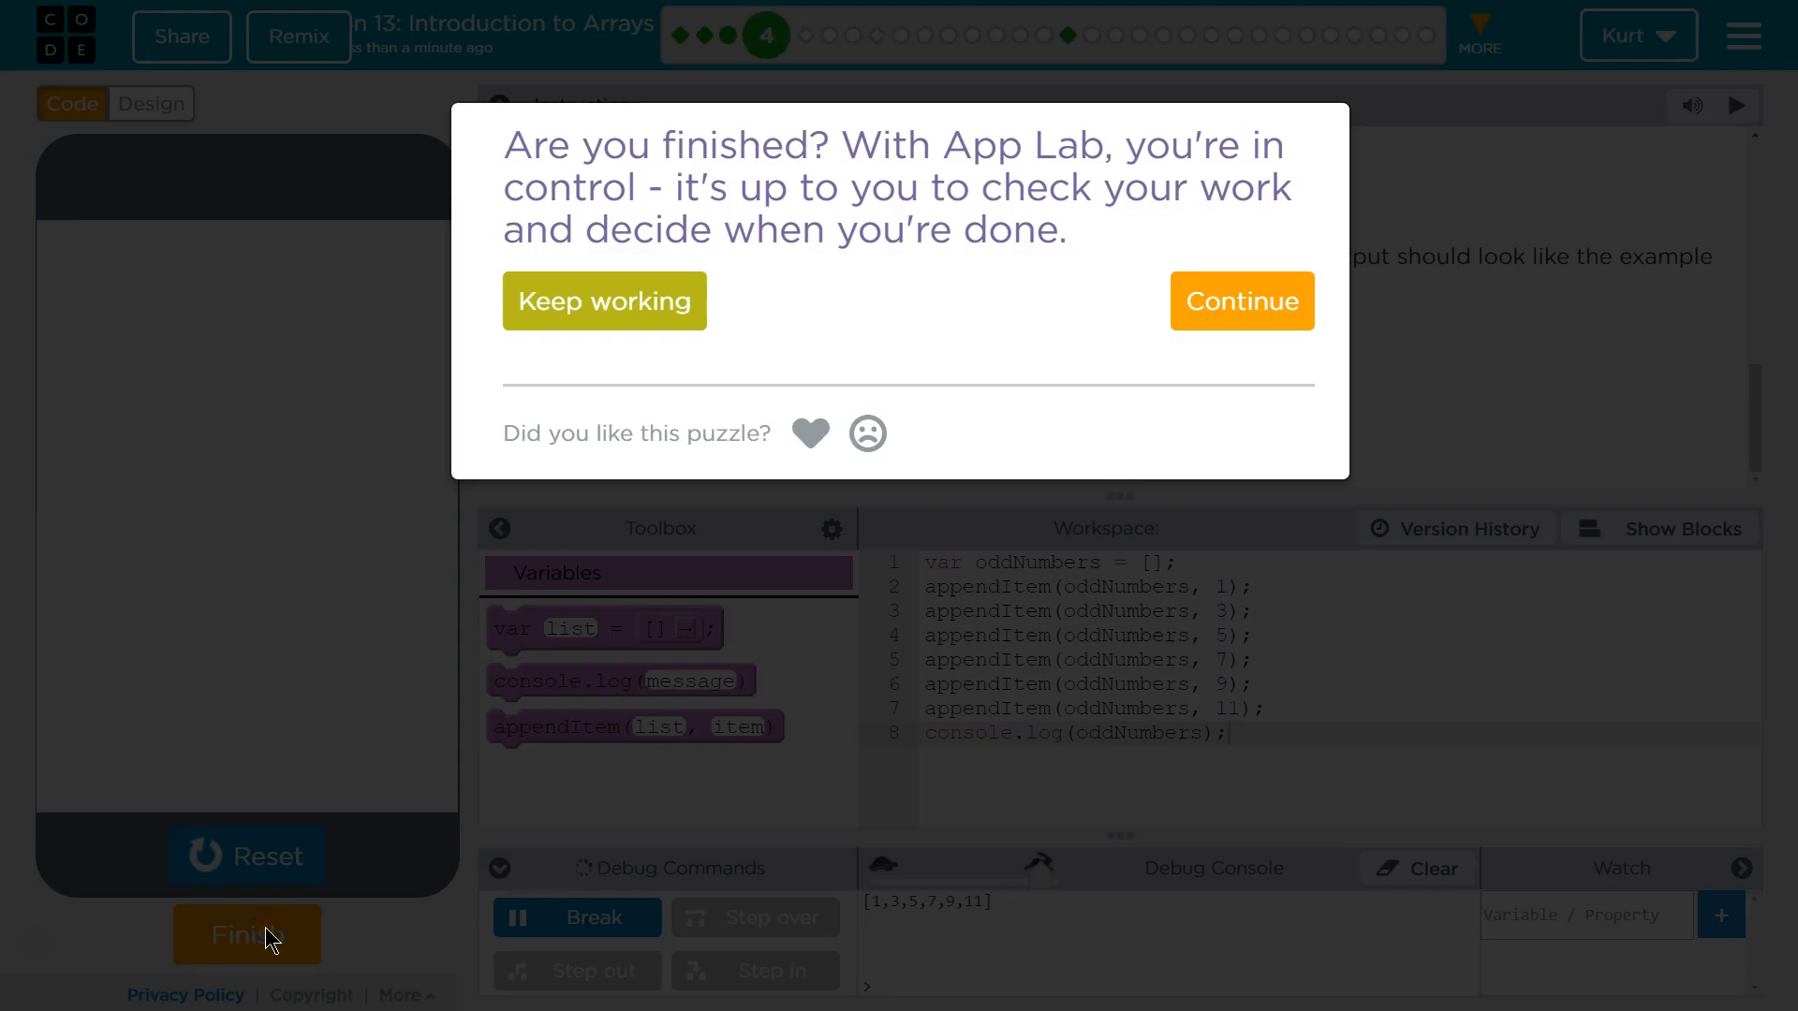